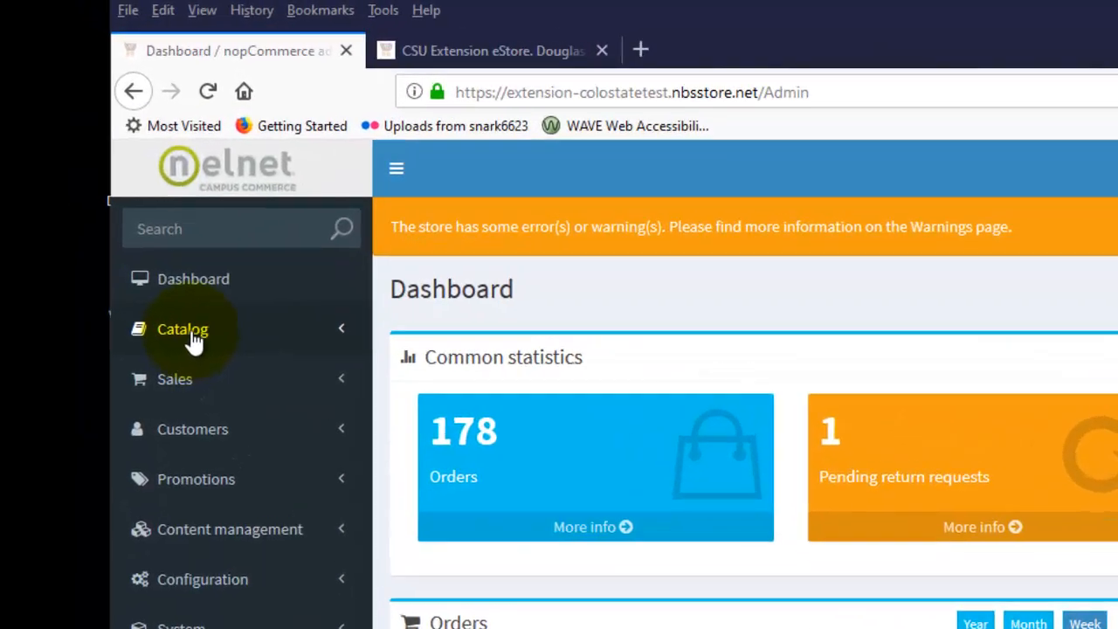
Start a new product from the catalog's product list in advanced mode, keeping the product type Simple
left_click(100, 174)
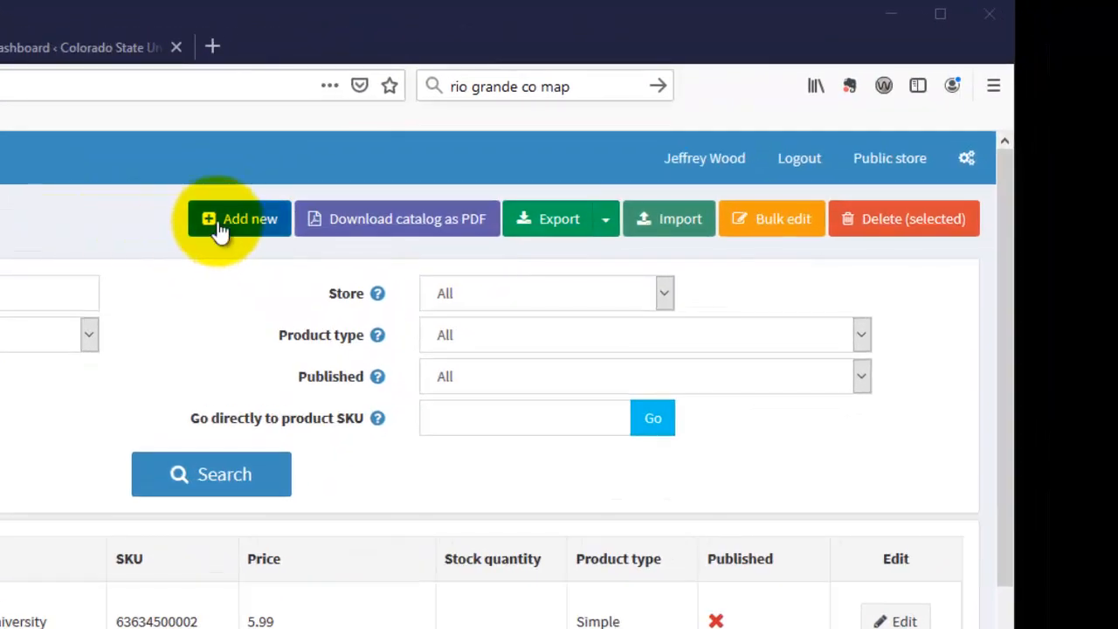
left_click(617, 128)
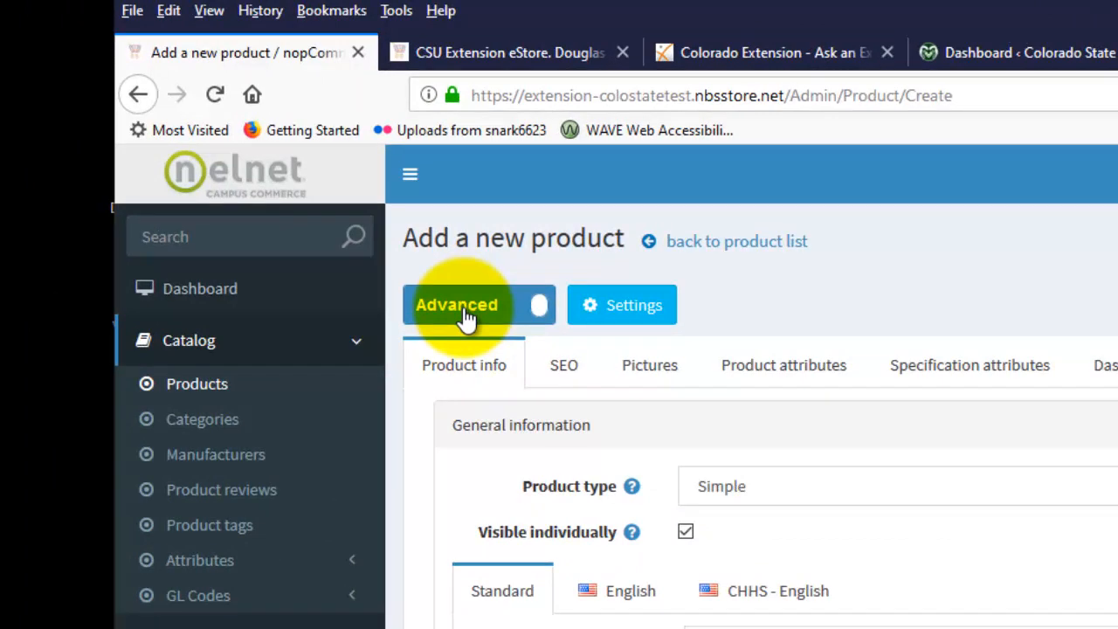
left_click(464, 313)
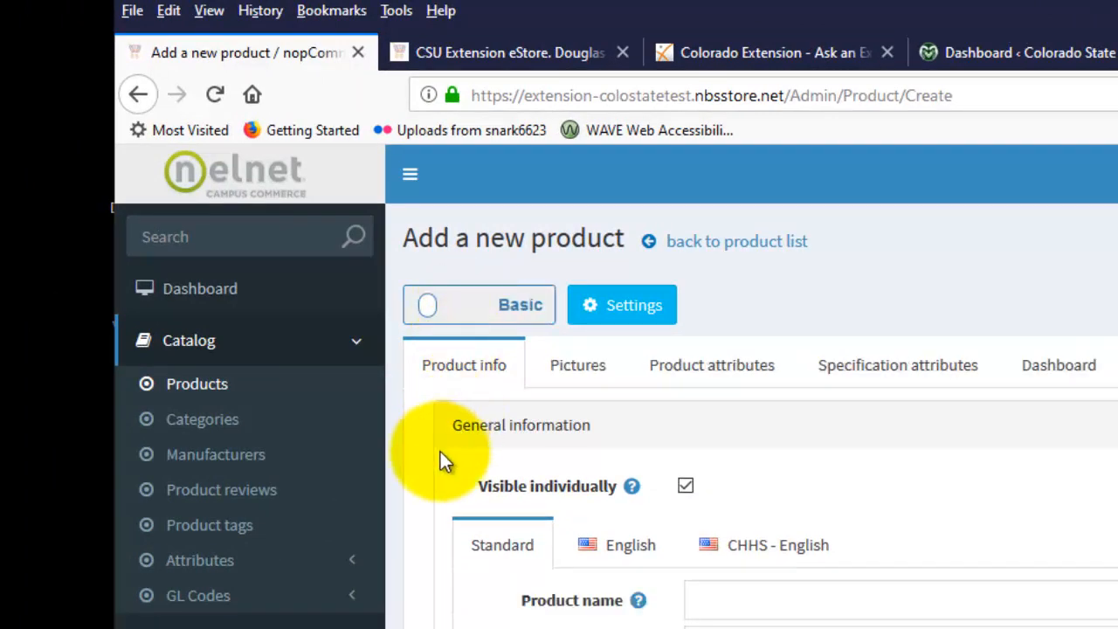
left_click(465, 322)
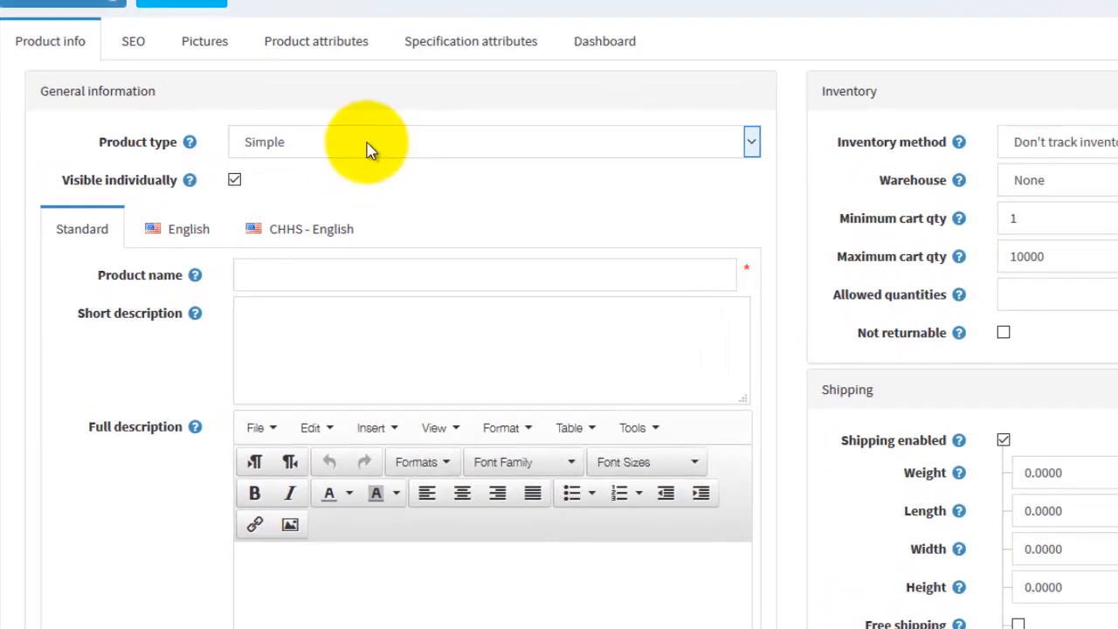
left_click(737, 155)
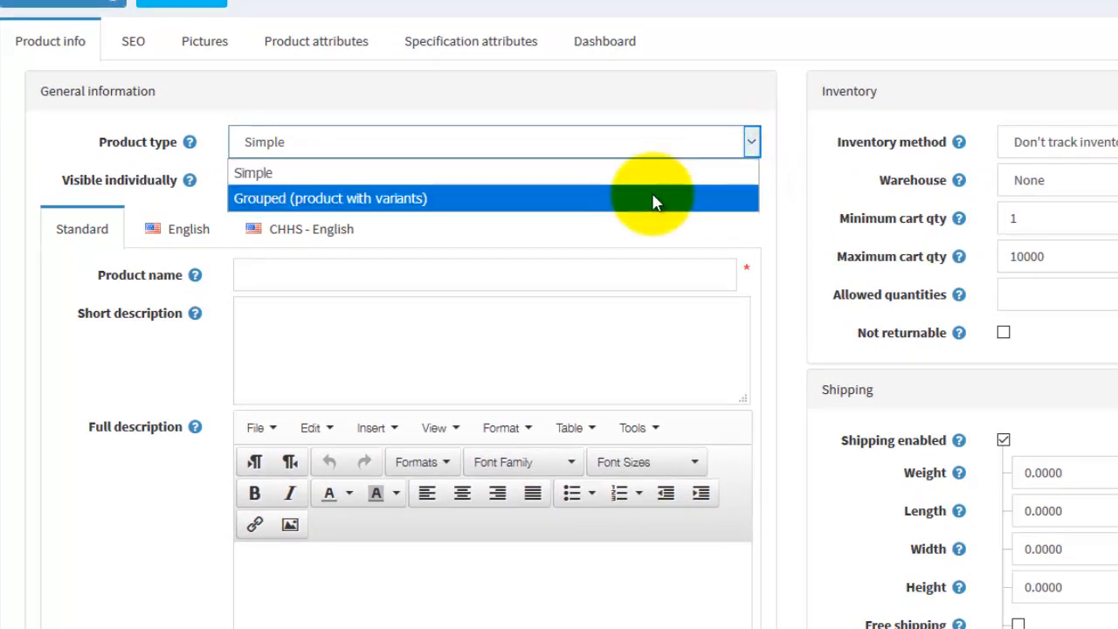
left_click(621, 144)
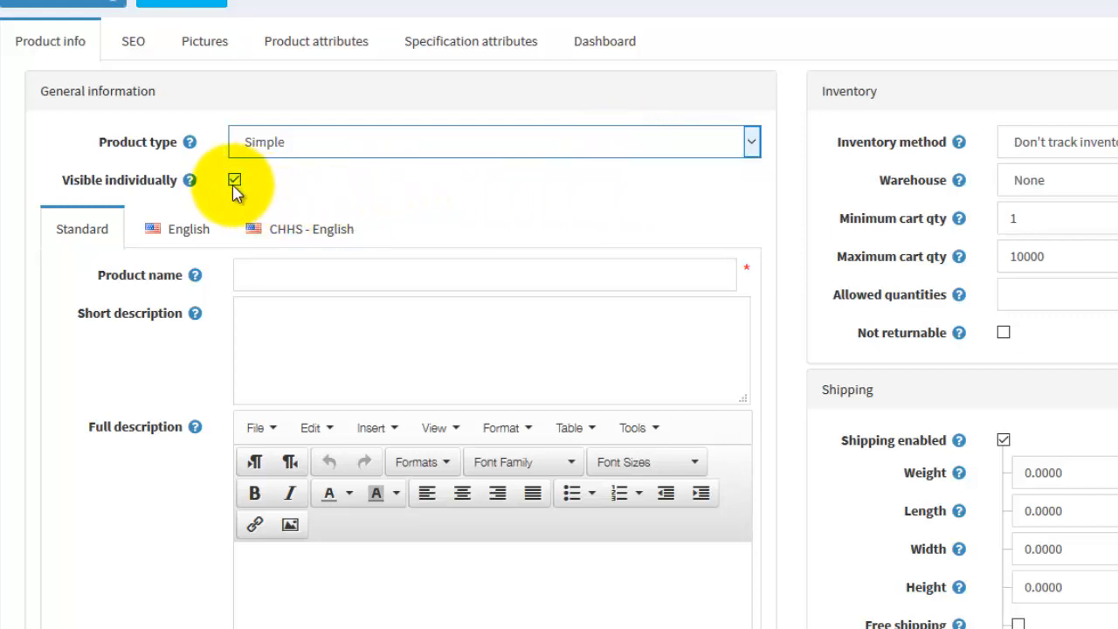
Name the product "Wapello Co. Tech workshop", described as "Computer applications workshop, Sept. 12, 2019, 9 a.m. to 4 p.m. at the Wapello Co. Extension office."
left_click(294, 275)
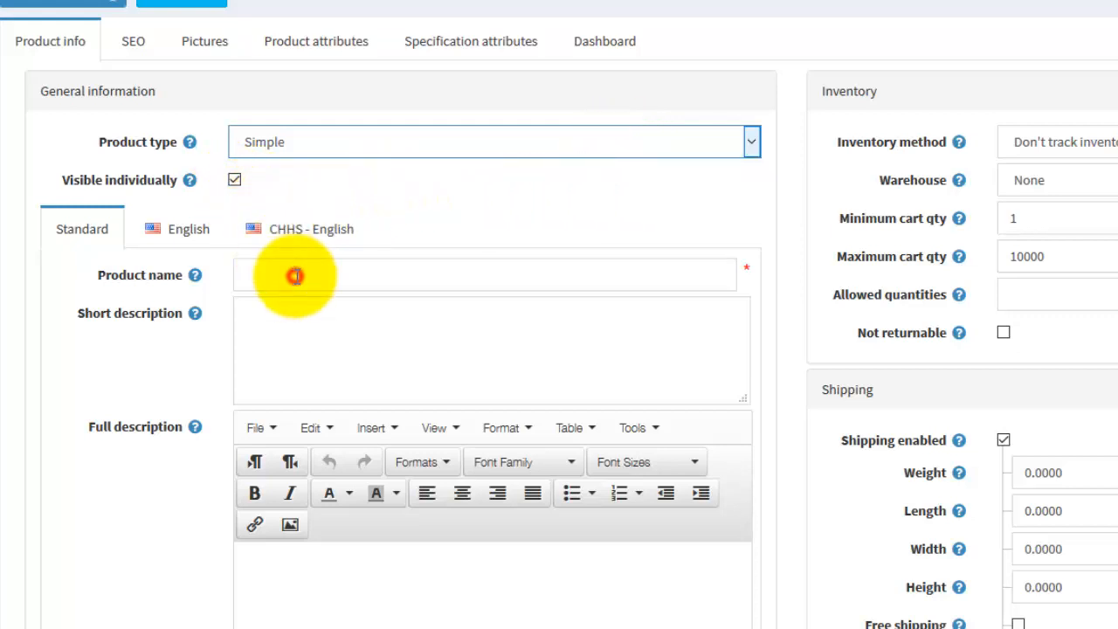
left_click(303, 334)
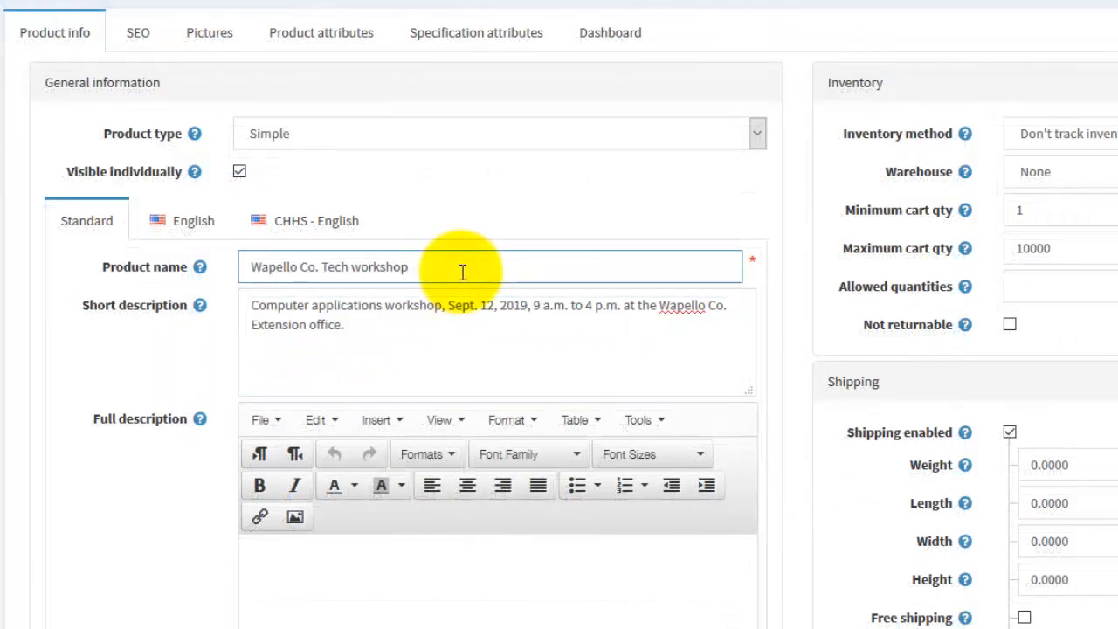
left_click(419, 321)
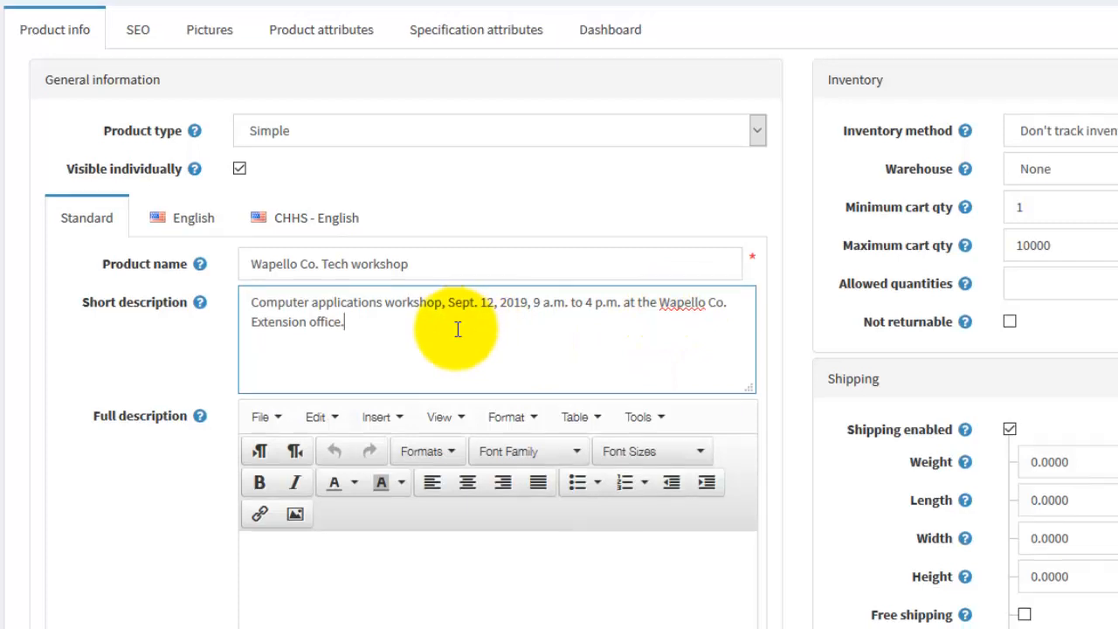
Add the product tags technology, computer applications, web design, online stores, wordpress, colorado state university and extension
scroll(457, 330, "down", 2)
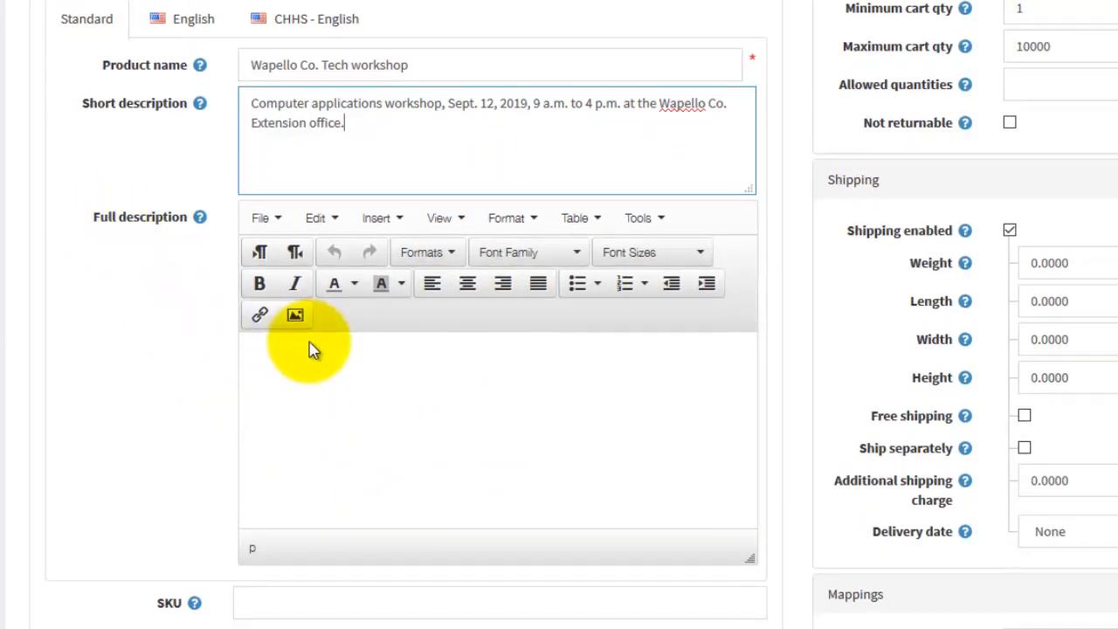
scroll(312, 349, "down", 2)
left_click(266, 404)
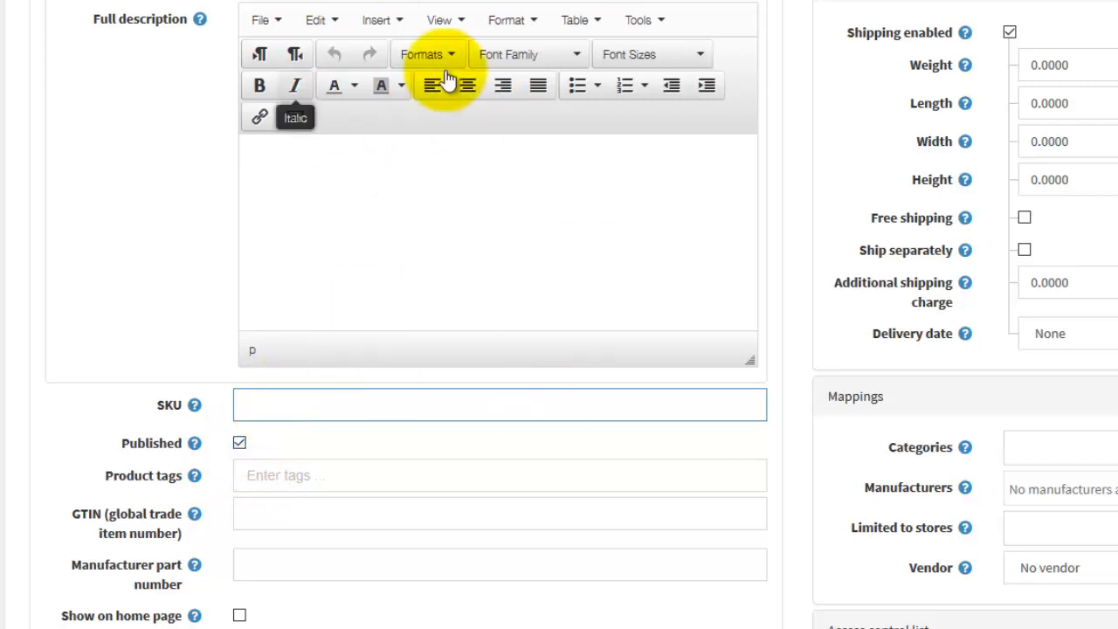
left_click(262, 477)
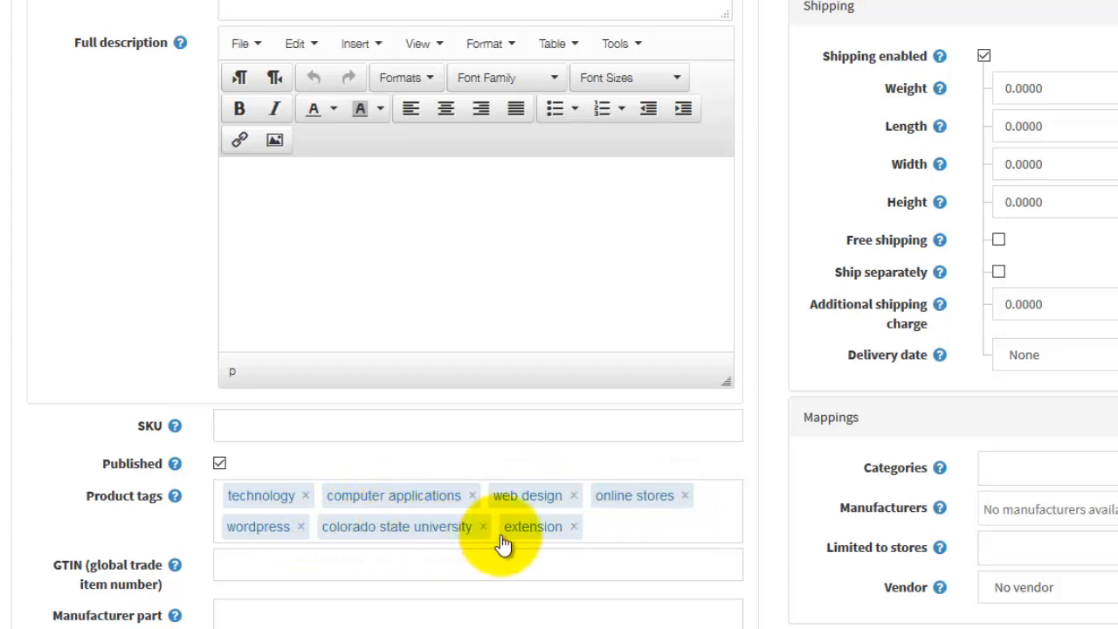
left_click(573, 530)
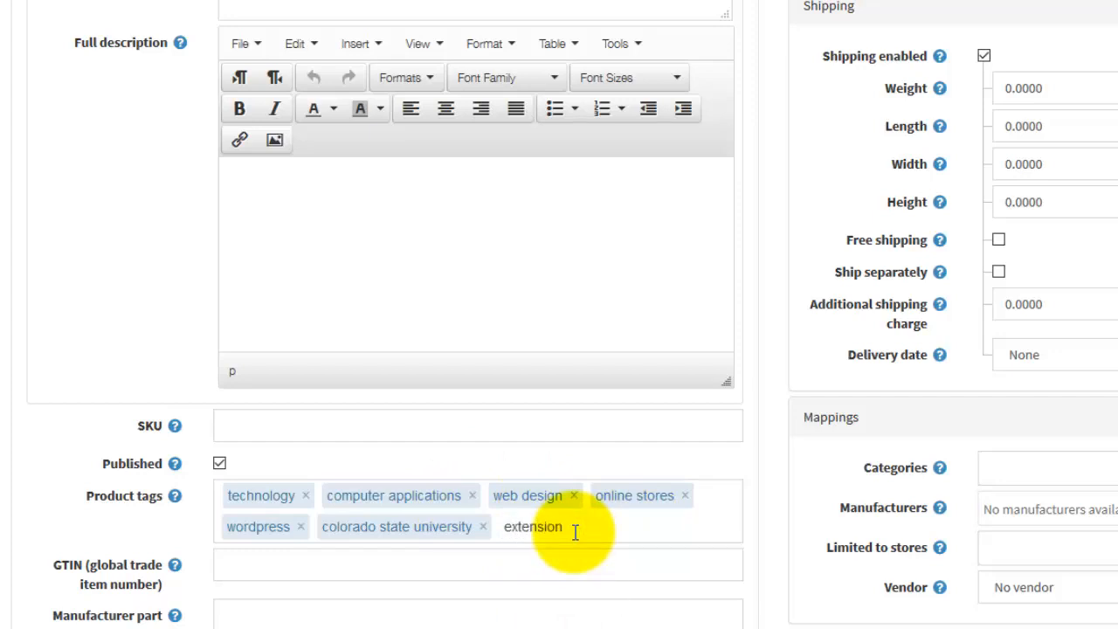
key("Return")
scroll(575, 525, "down", 3)
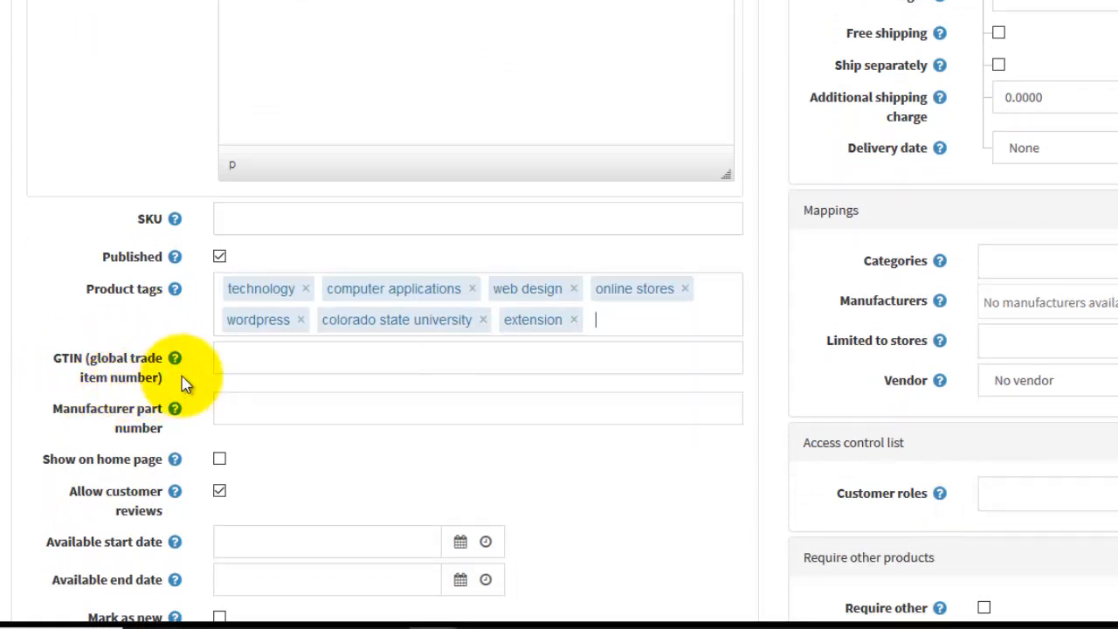
left_click(242, 351)
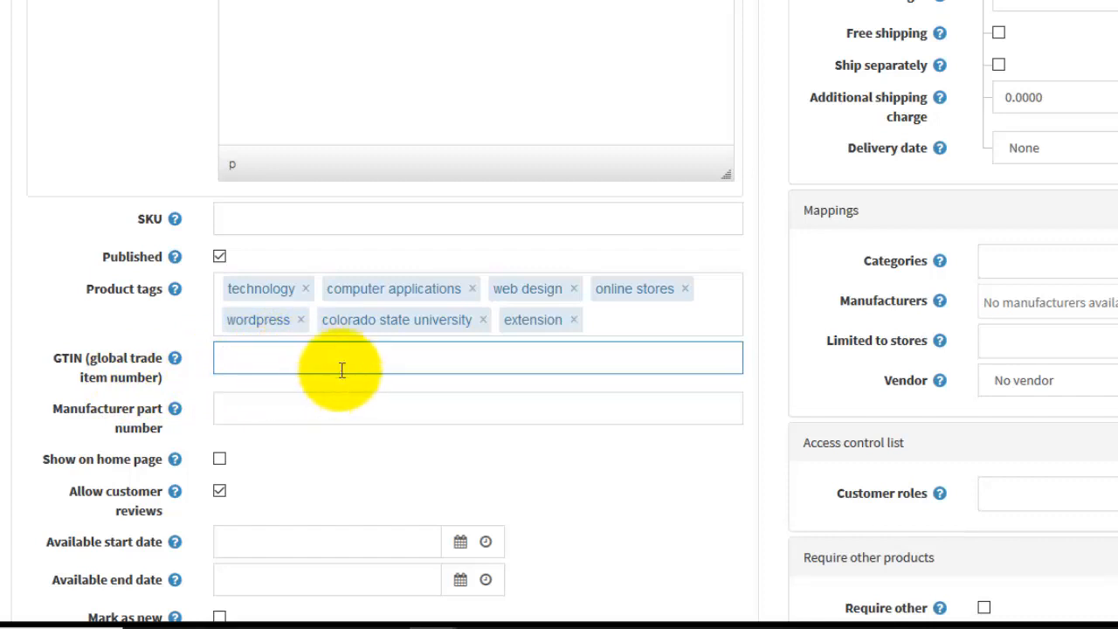
left_click(304, 414)
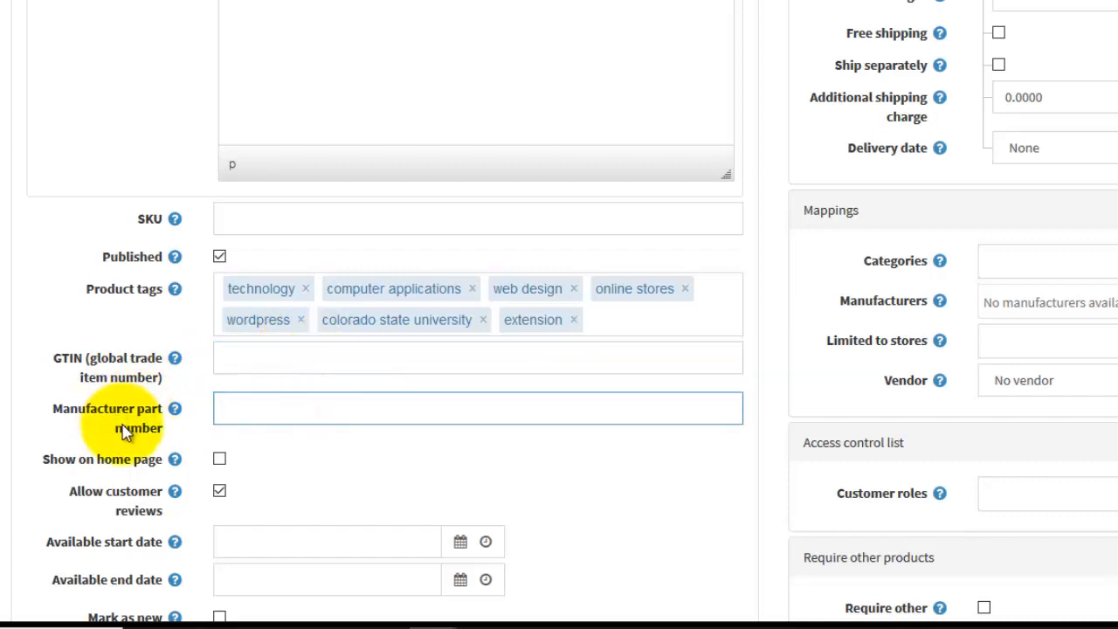
Set the product's availability from 8/7/2019 12:00 AM to 9/13/2019 12:00 AM
scroll(25, 417, "down", 2)
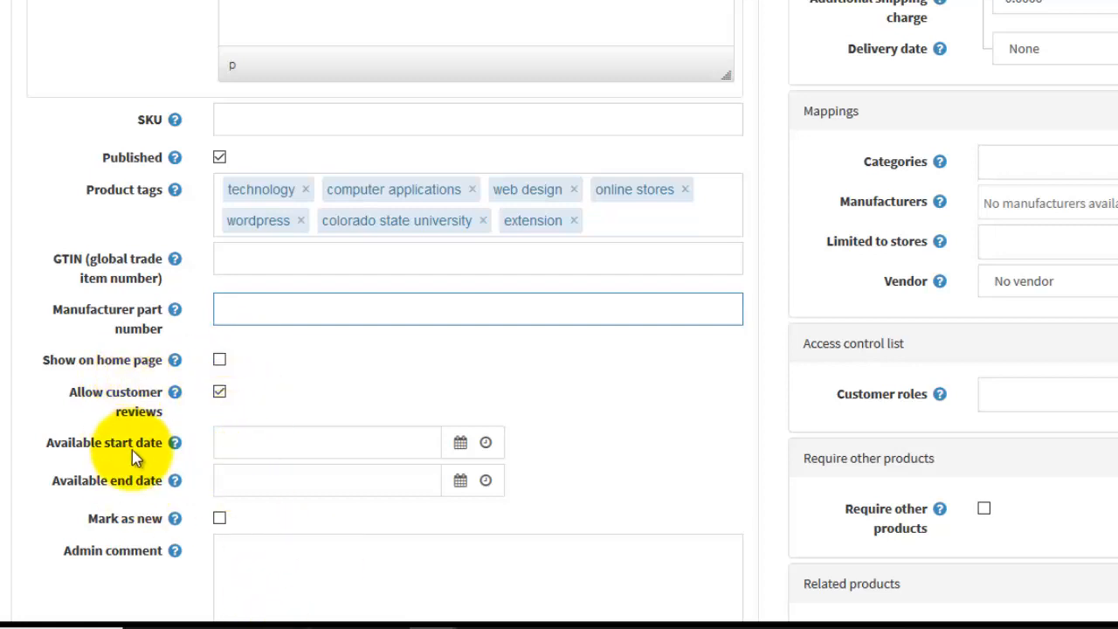
left_click(458, 452)
left_click(462, 443)
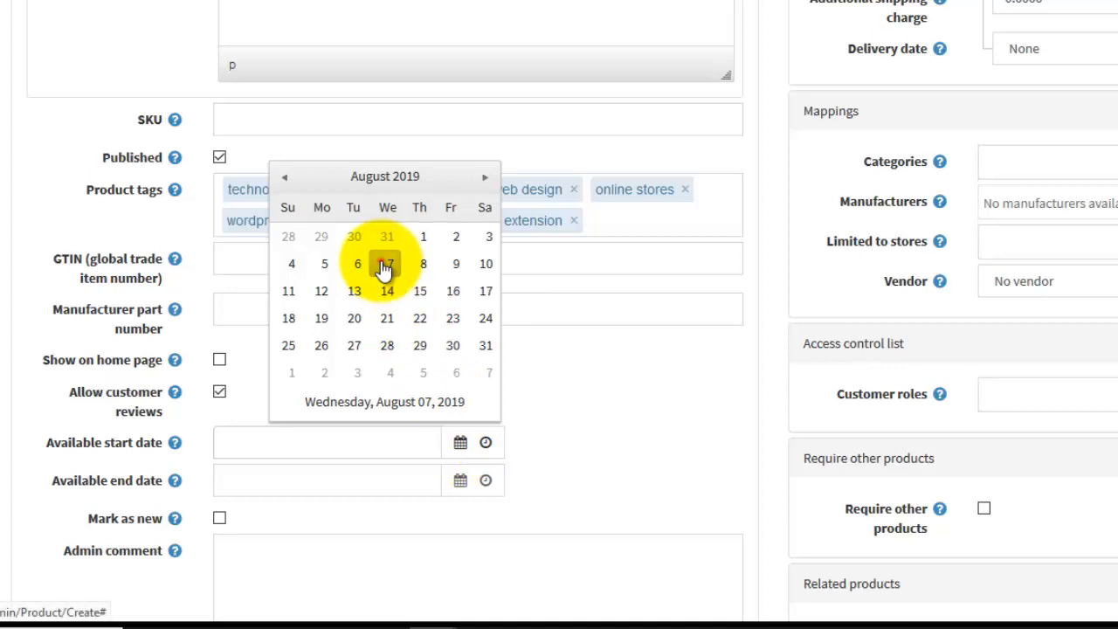
left_click(386, 266)
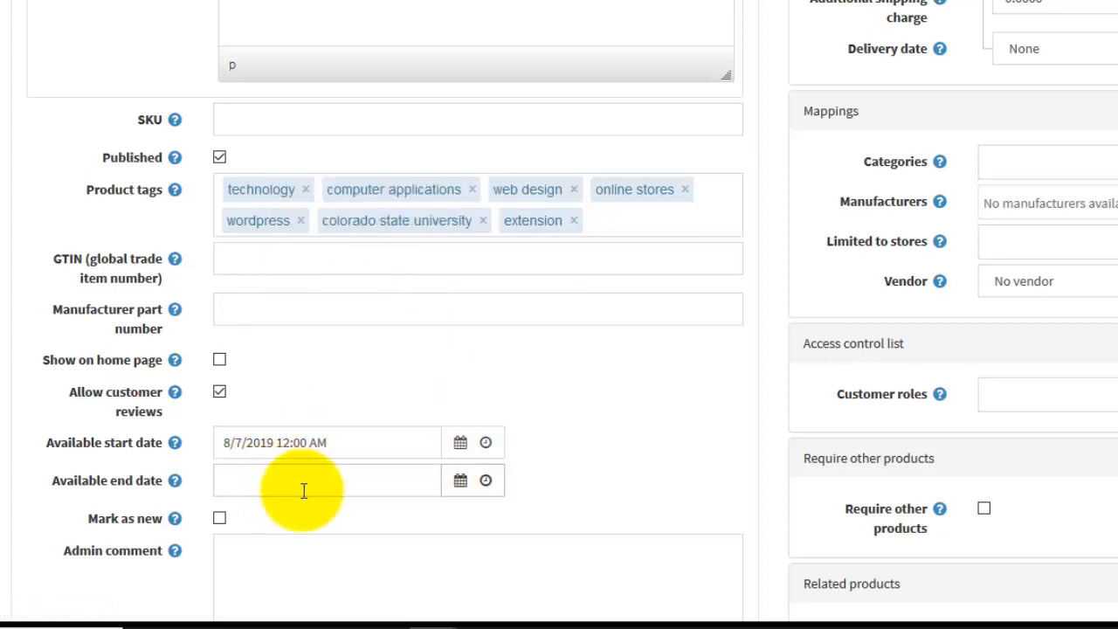
left_click(459, 483)
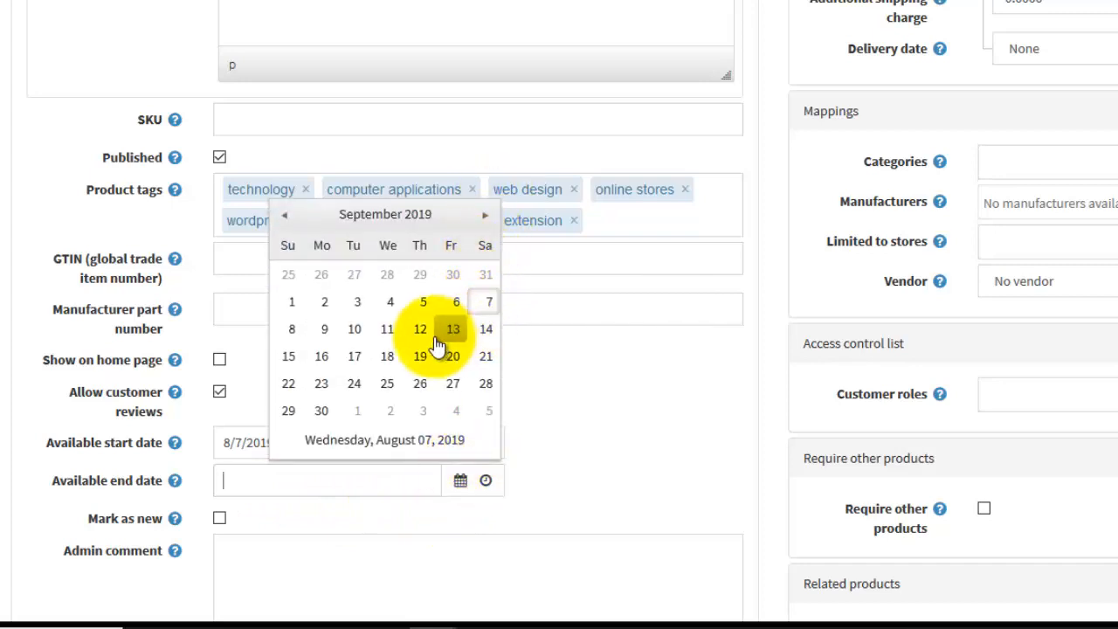
left_click(438, 342)
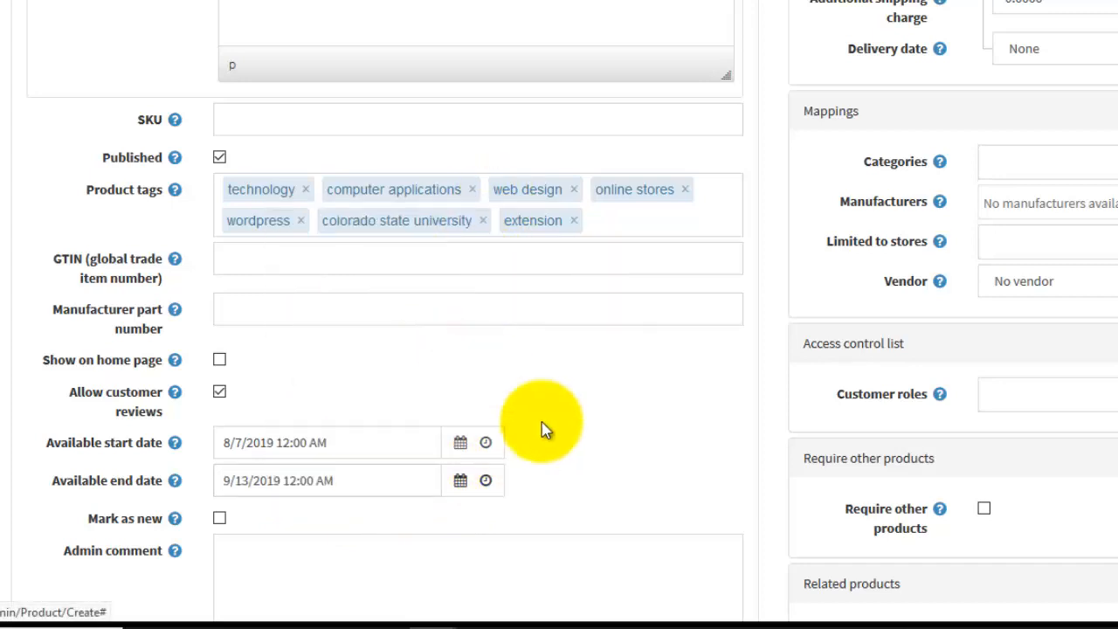
left_click(645, 479)
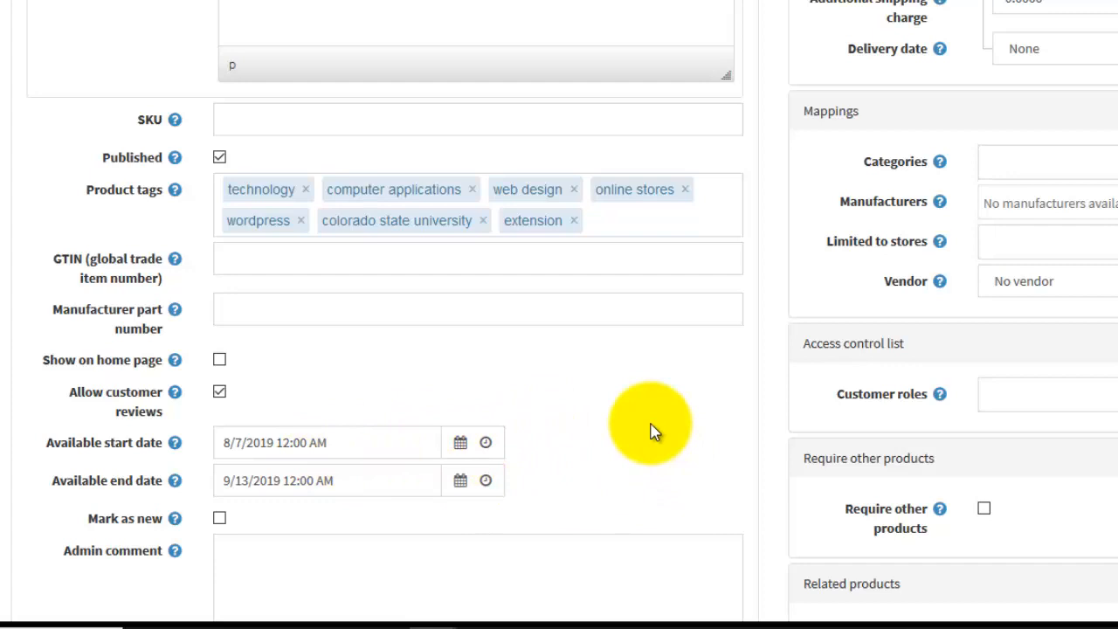
Try the gift card settings with the Virtual type and an overridden amount of 5.0000, and disable the gift card option again
scroll(653, 430, "down", 3)
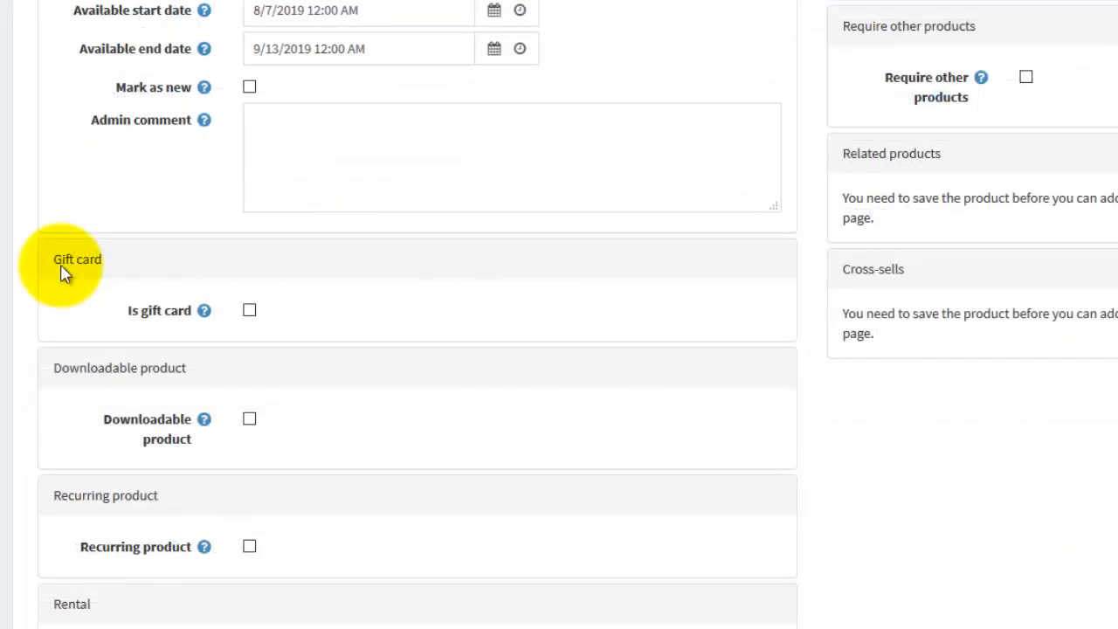
left_click(249, 312)
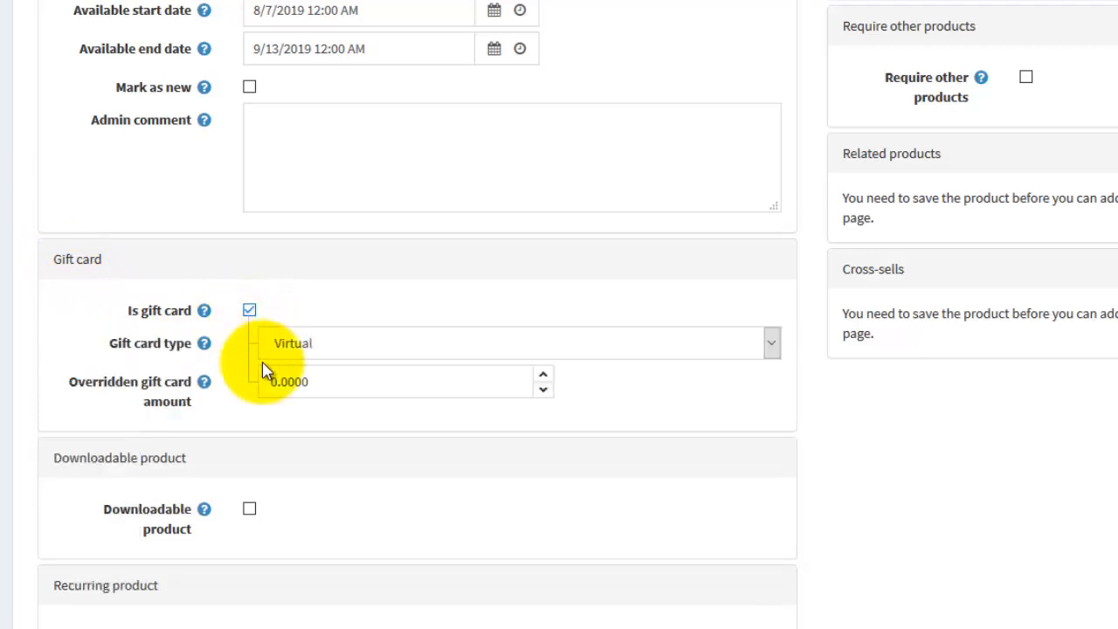
left_click(774, 344)
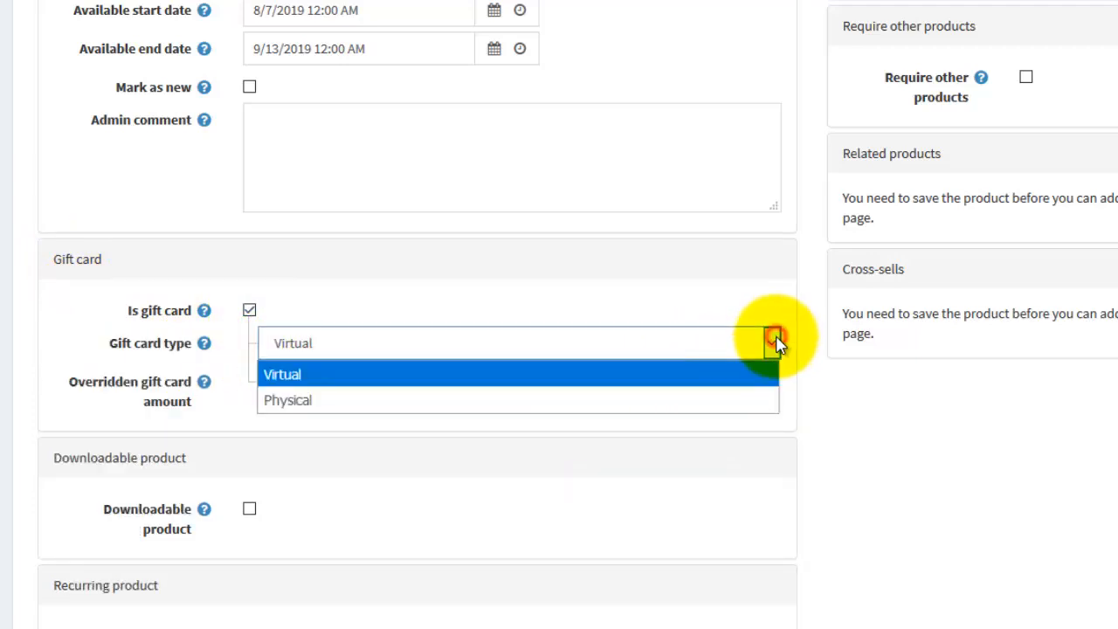
left_click(776, 343)
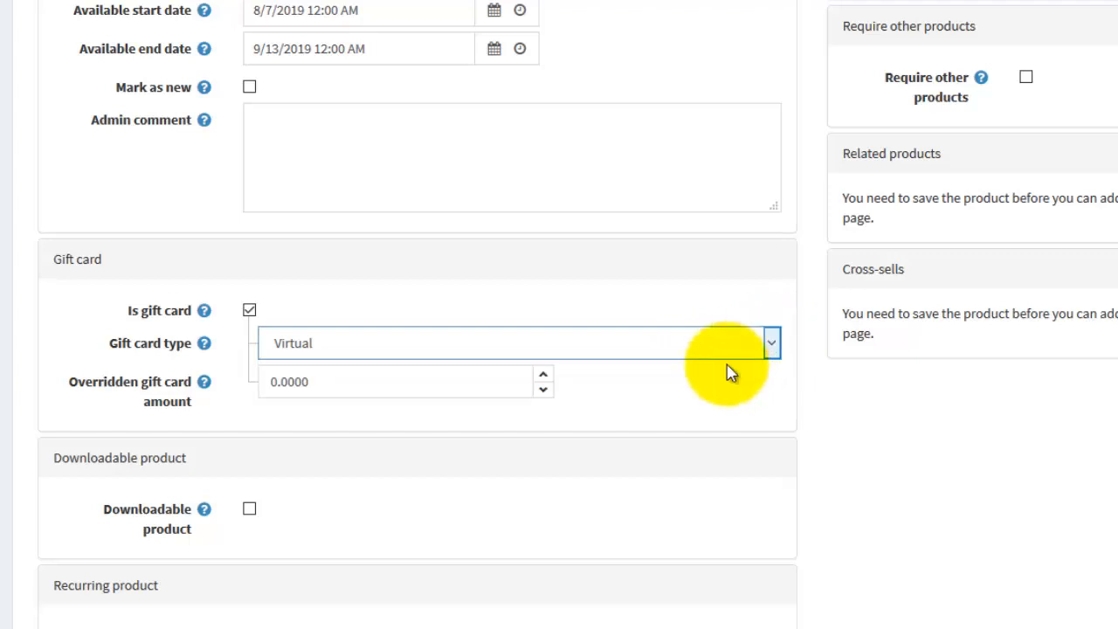
left_click(367, 379)
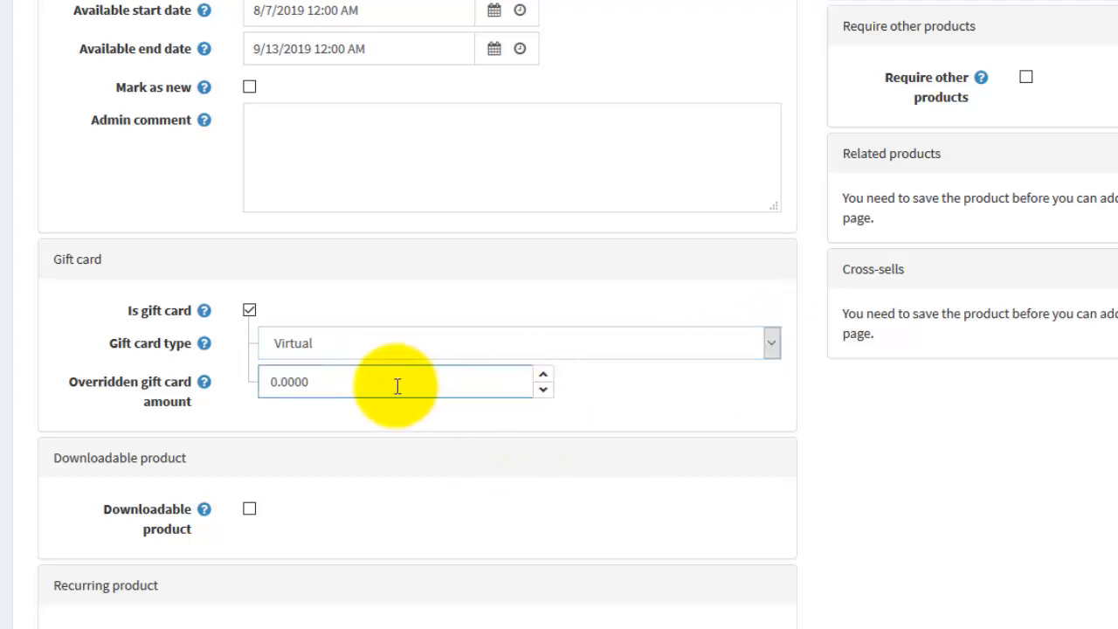
left_click(543, 376)
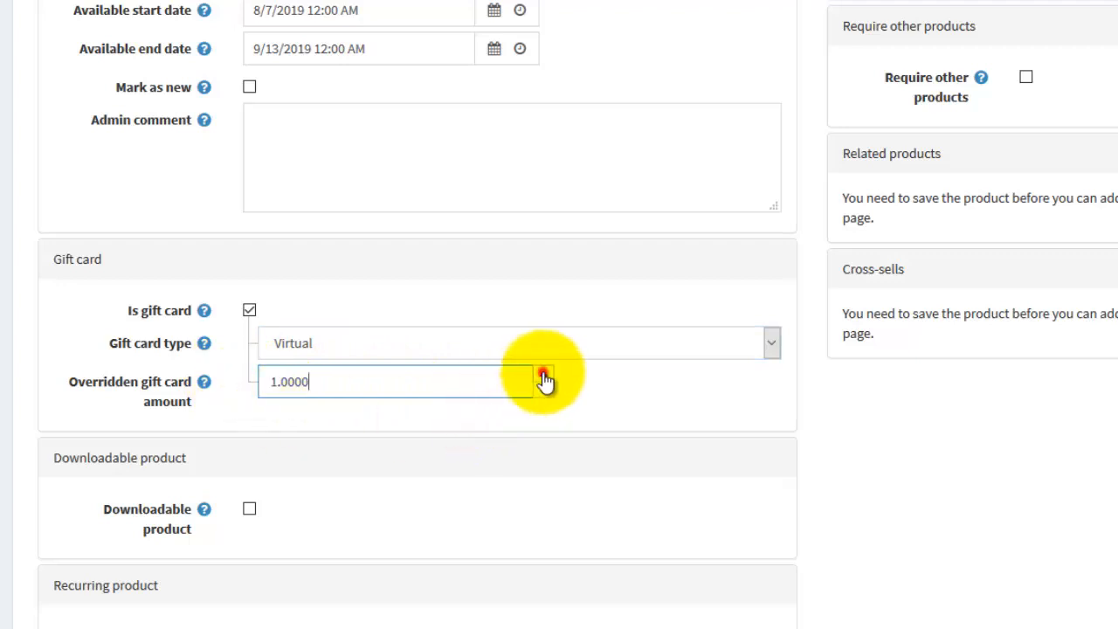
left_click(542, 376)
left_click(543, 376)
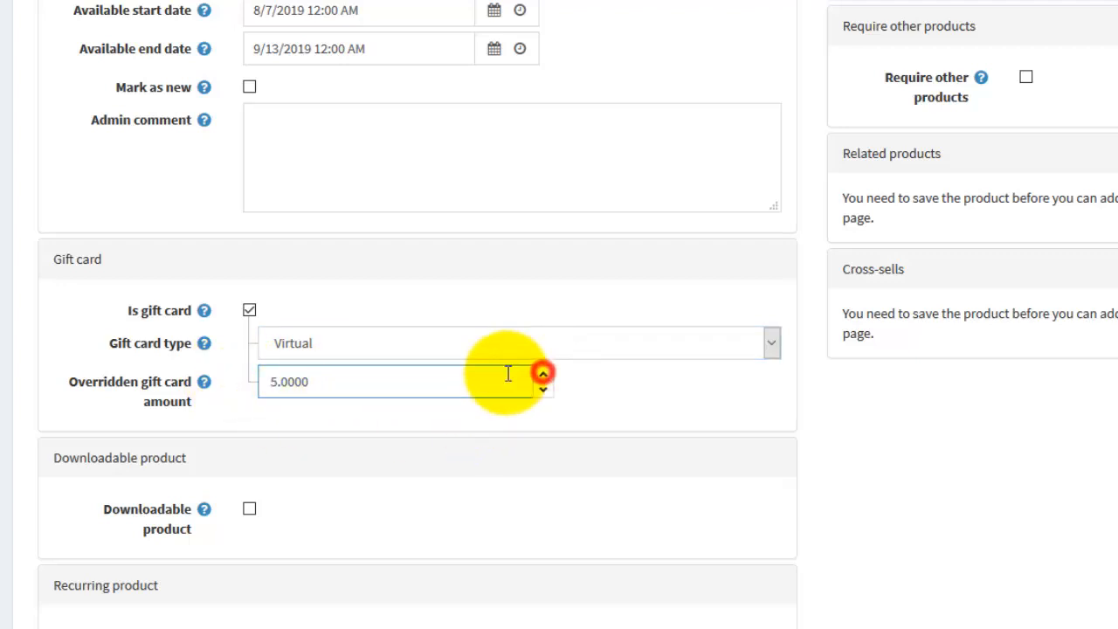
left_click(250, 310)
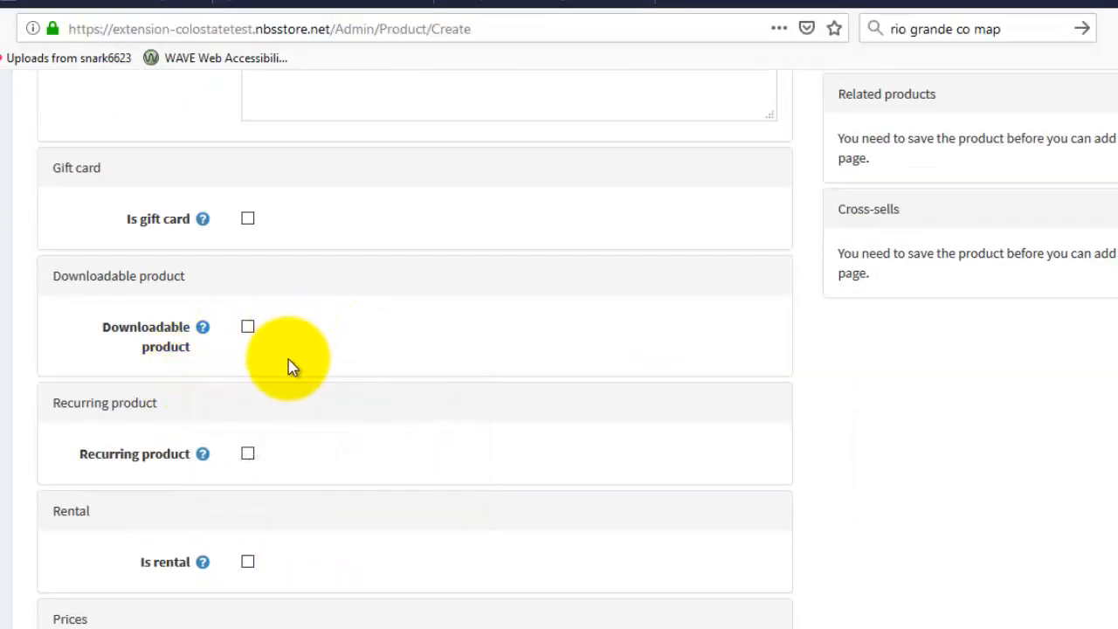
Mark the product as downloadable, enable the use of a download URL and turn off unlimited downloads
left_click(249, 329)
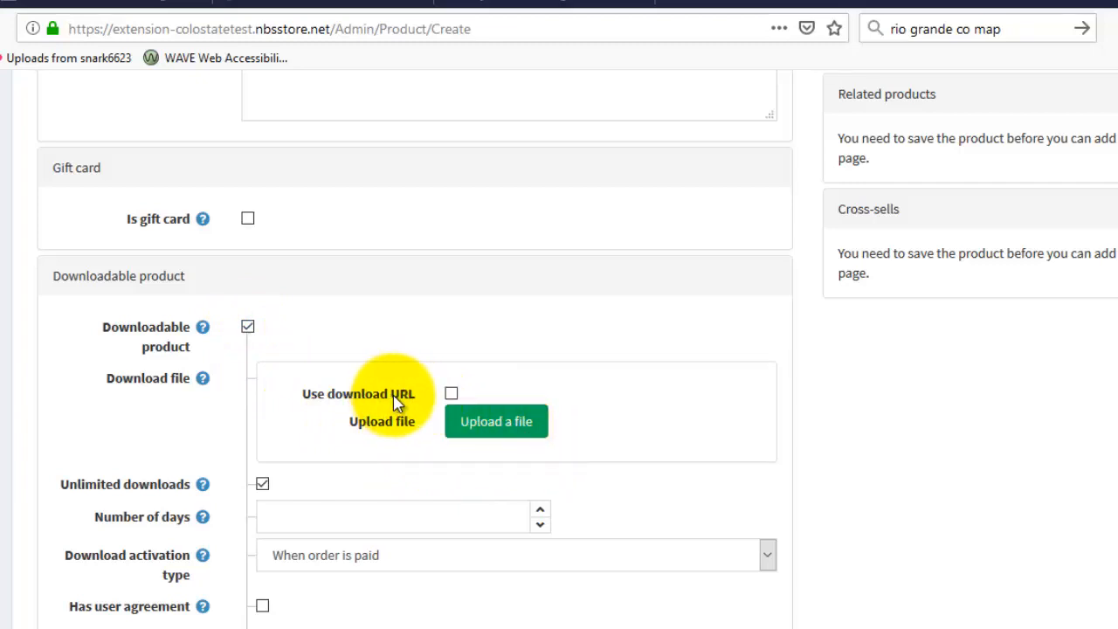
left_click(451, 394)
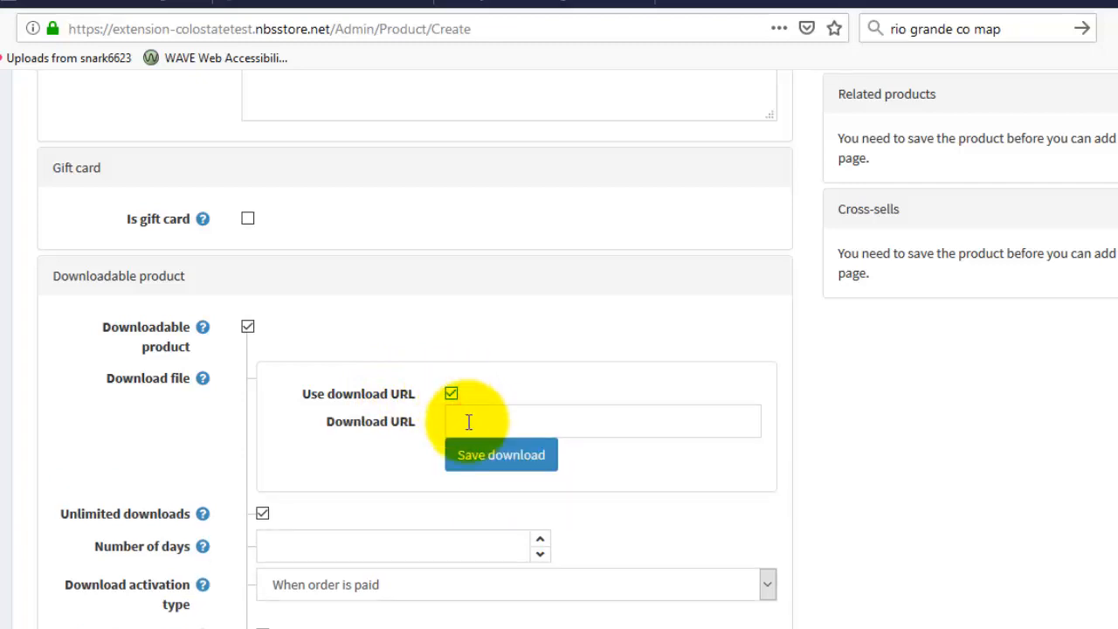
left_click(492, 423)
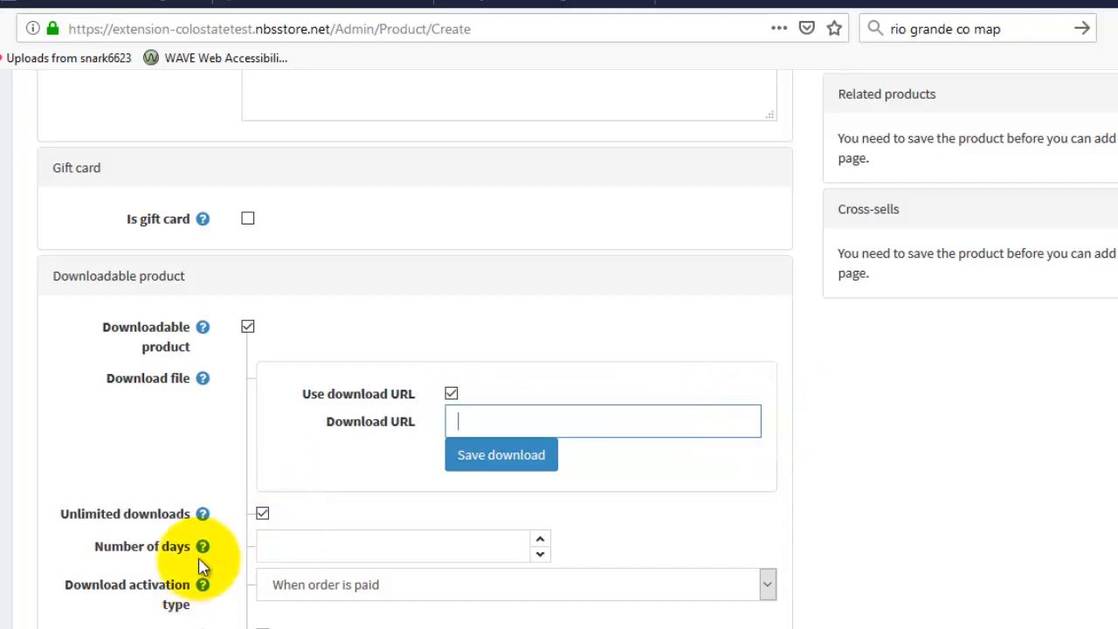
left_click(262, 515)
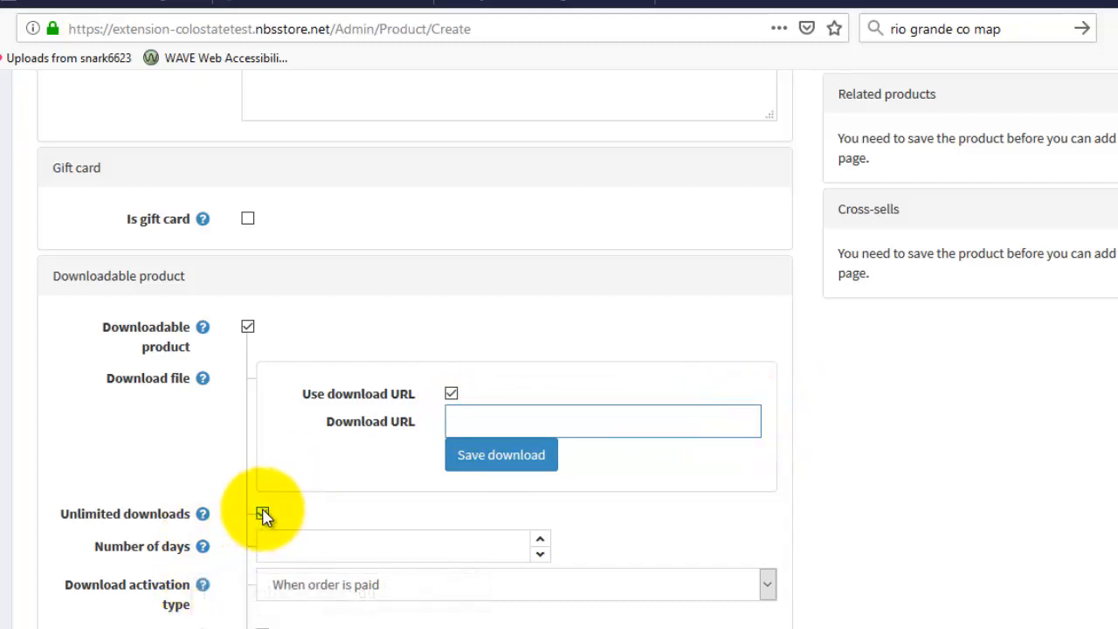
left_click(263, 513)
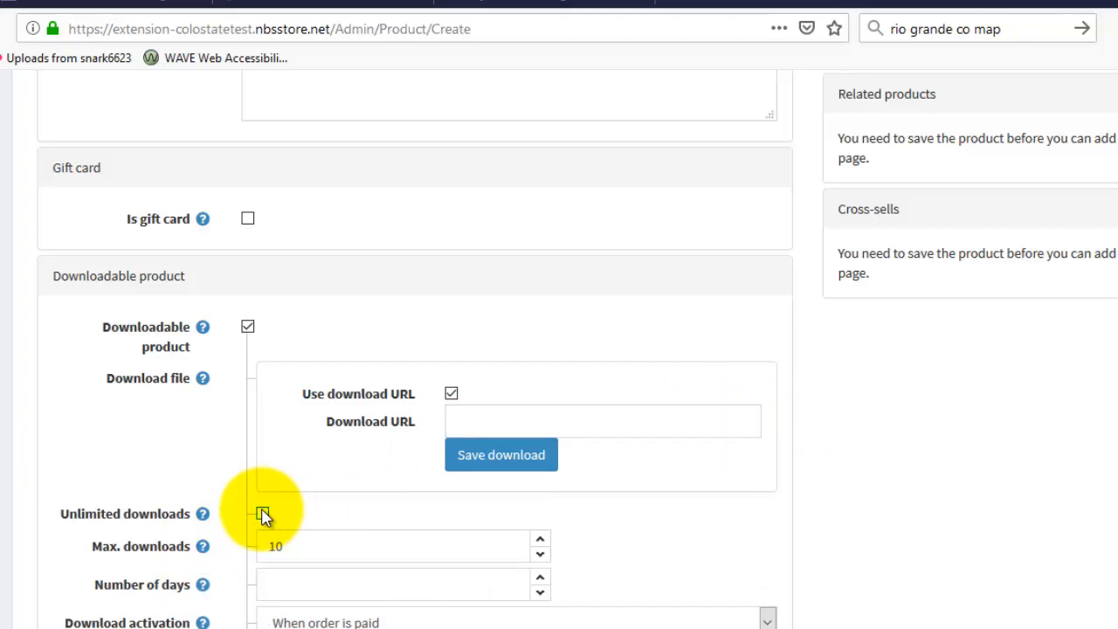
Go through the maximum downloads, number of days and download activation type fields, and enable the user agreement for the download
left_click(310, 548)
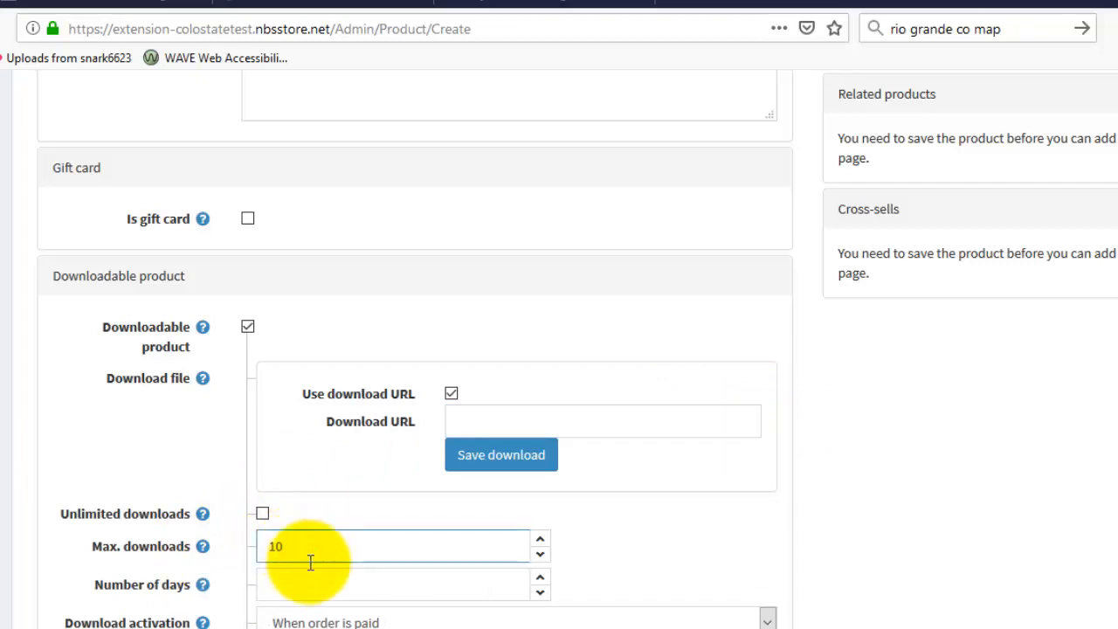
left_click(324, 590)
left_click(324, 589)
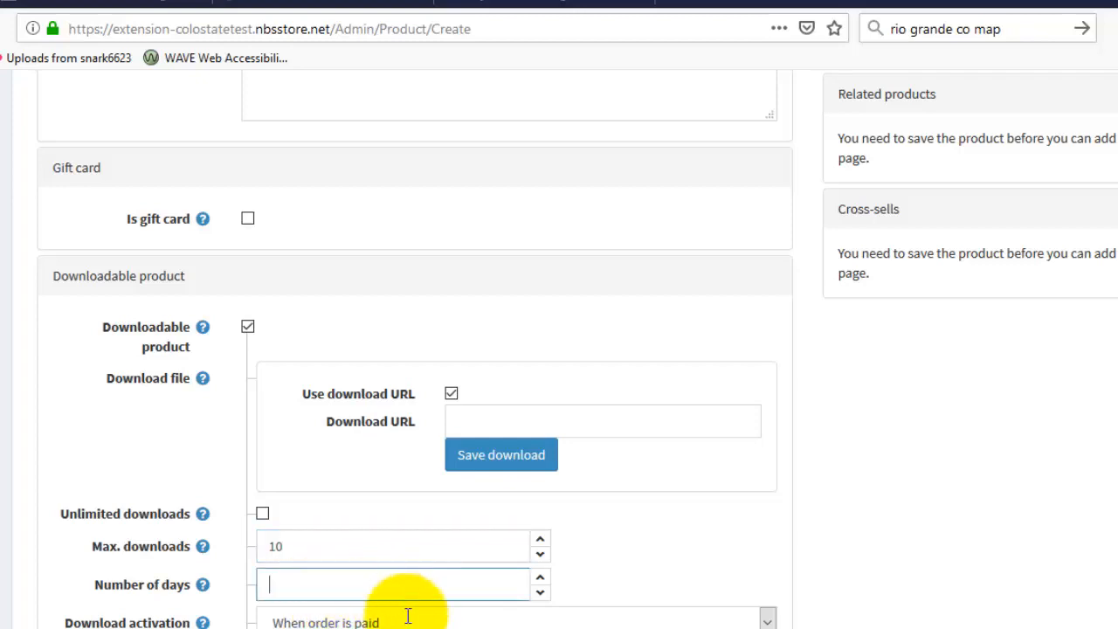
left_click(444, 620)
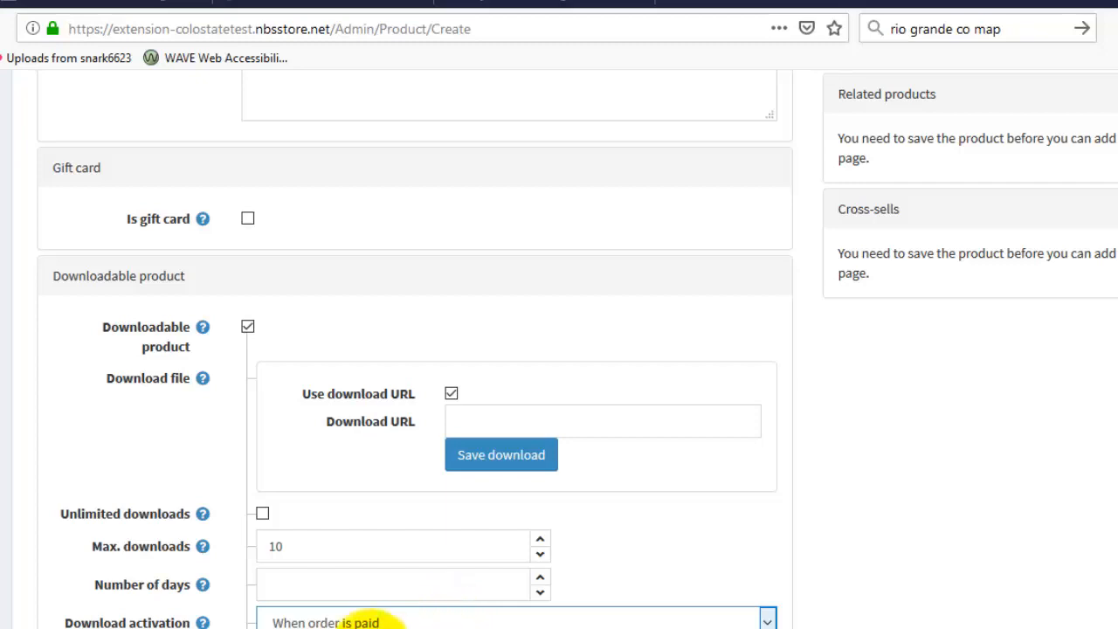
left_click(212, 628)
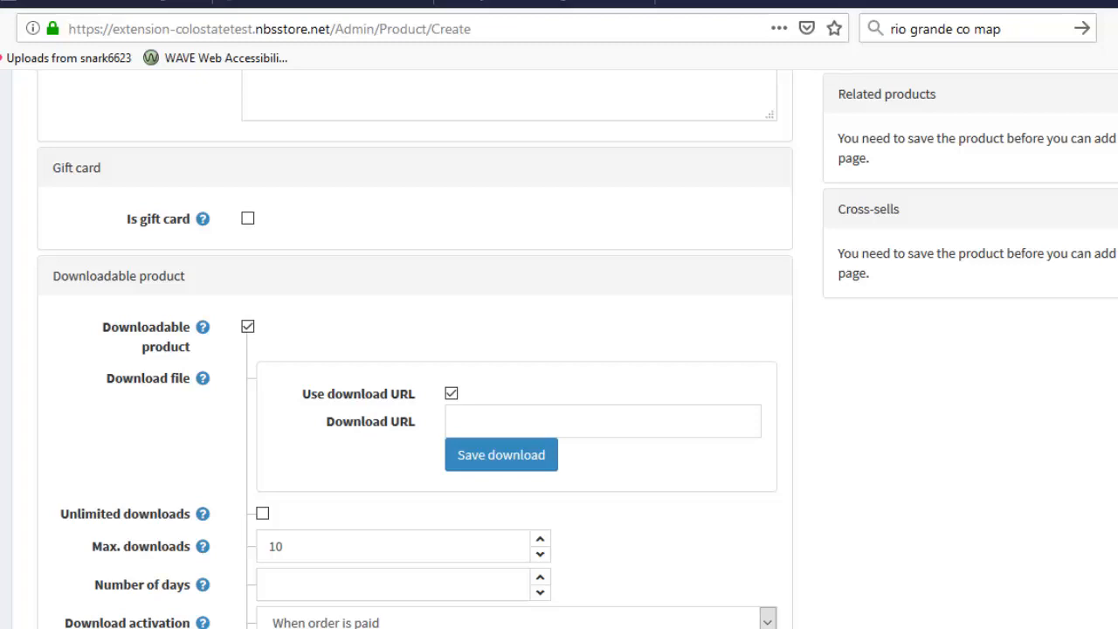
Enable a sample download file for the product, and turn its download URL option on and off again
scroll(415, 350, "down", 4)
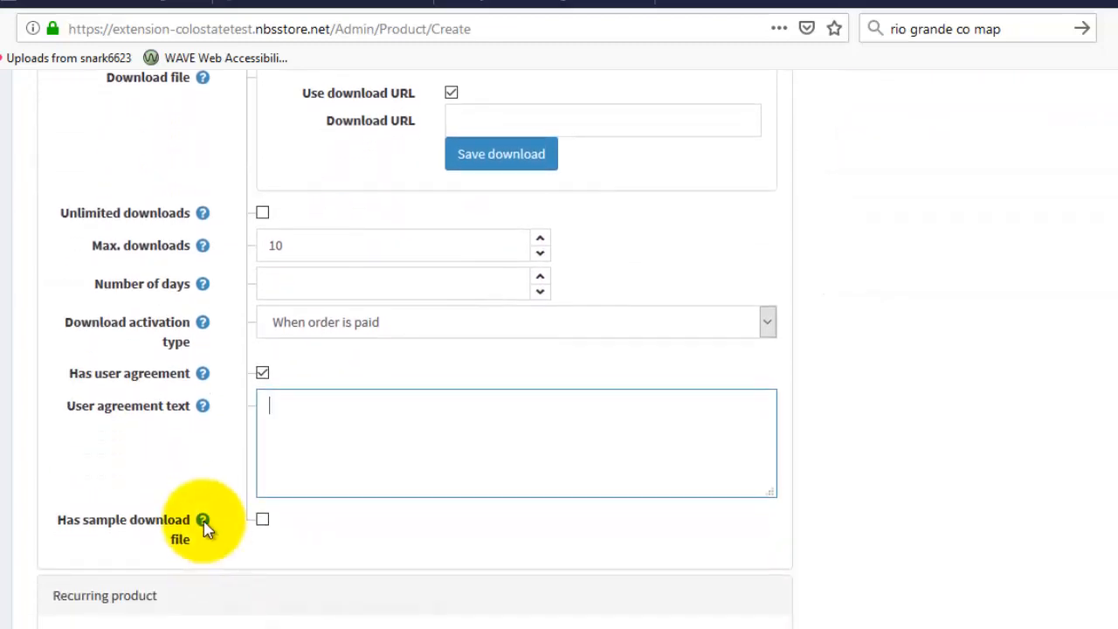
left_click(263, 520)
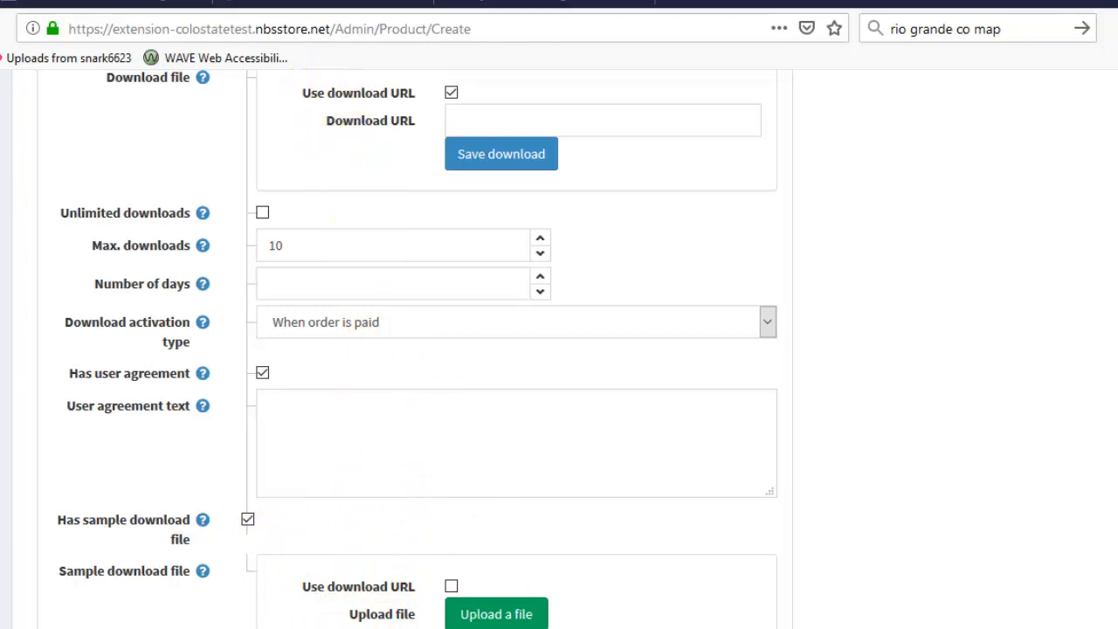
left_click(452, 586)
left_click(452, 586)
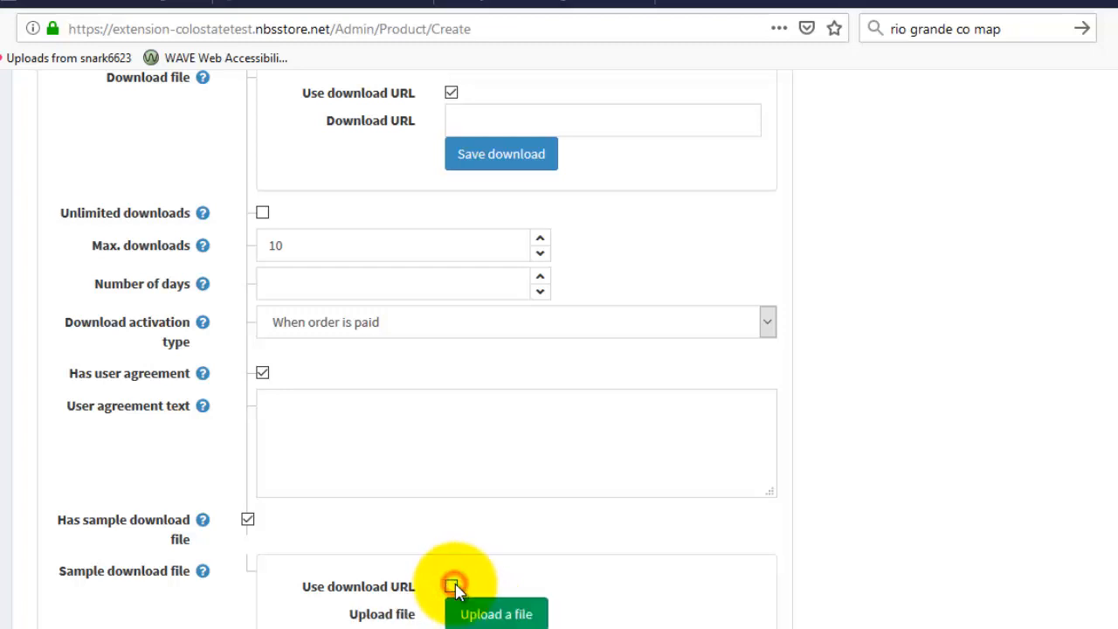
Try the recurring product settings with a cycle length of 12, a cycle period of Months and 1 total cycle
scroll(459, 590, "down", 6)
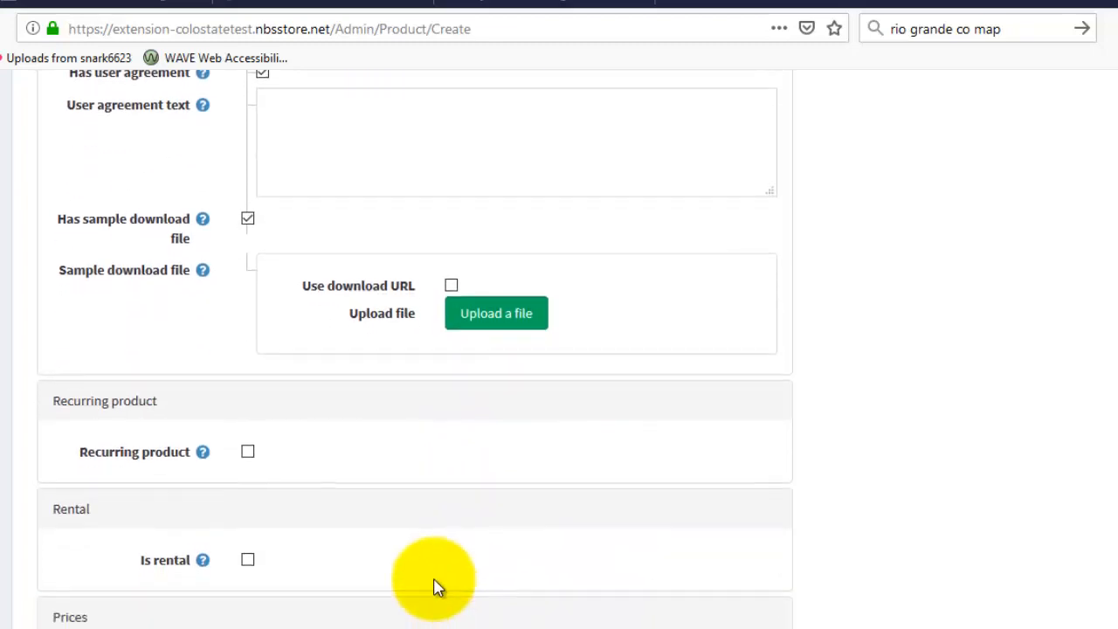
left_click(248, 452)
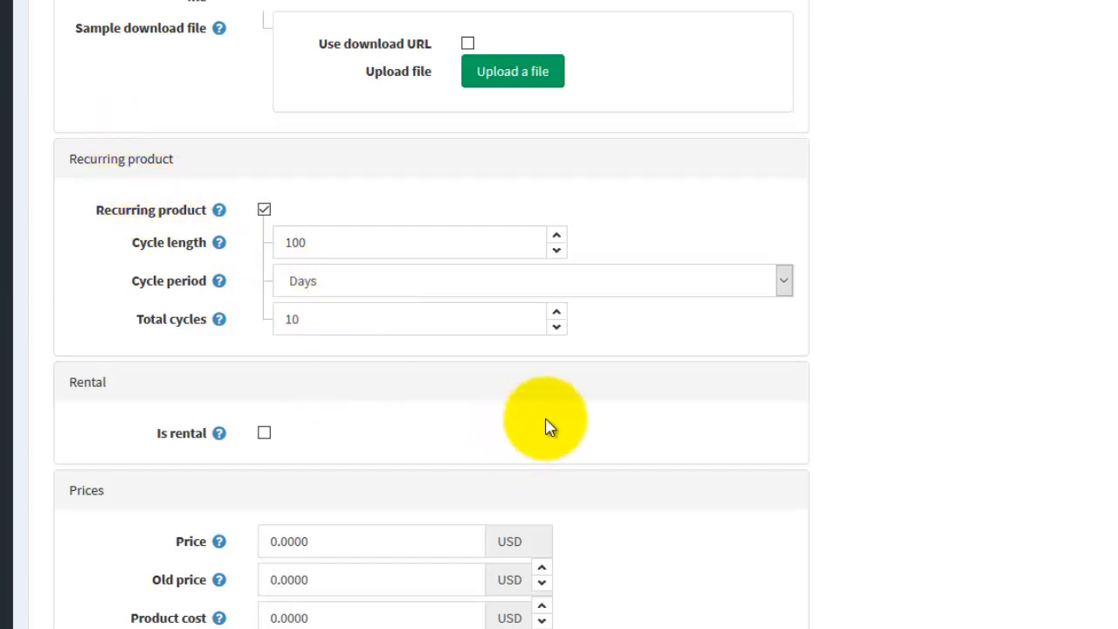
left_click(442, 246)
key("ctrl+a")
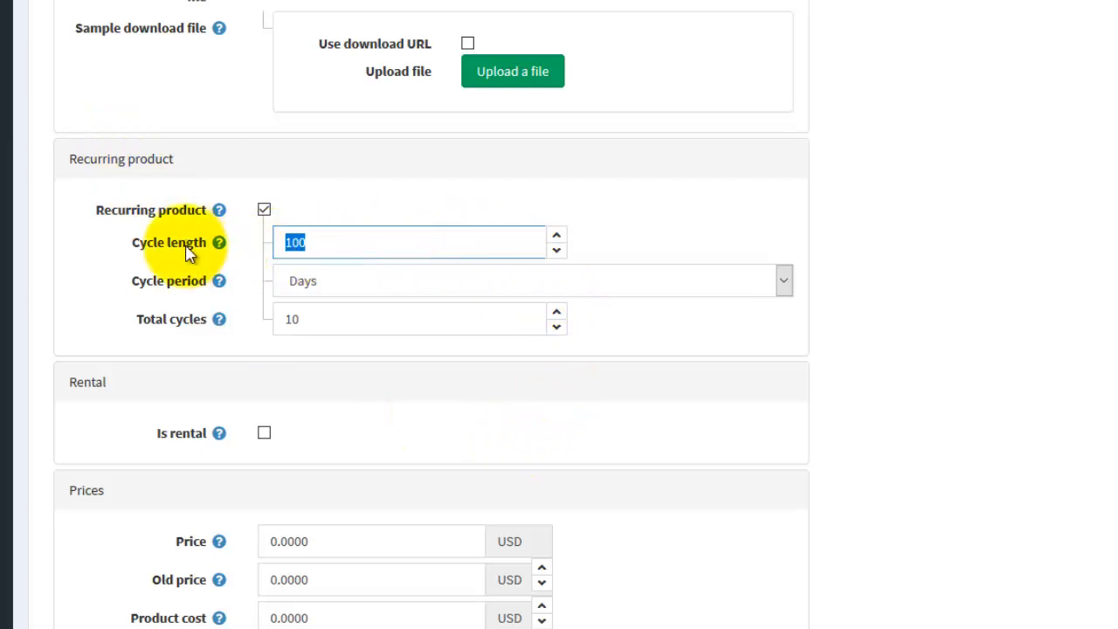
type("12")
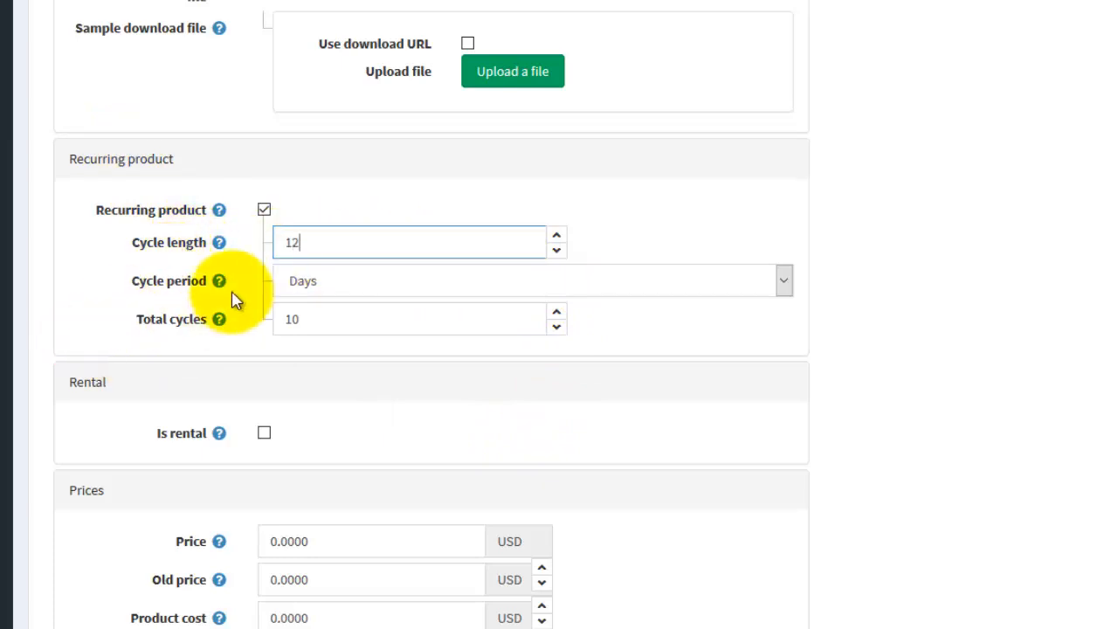
left_click(783, 280)
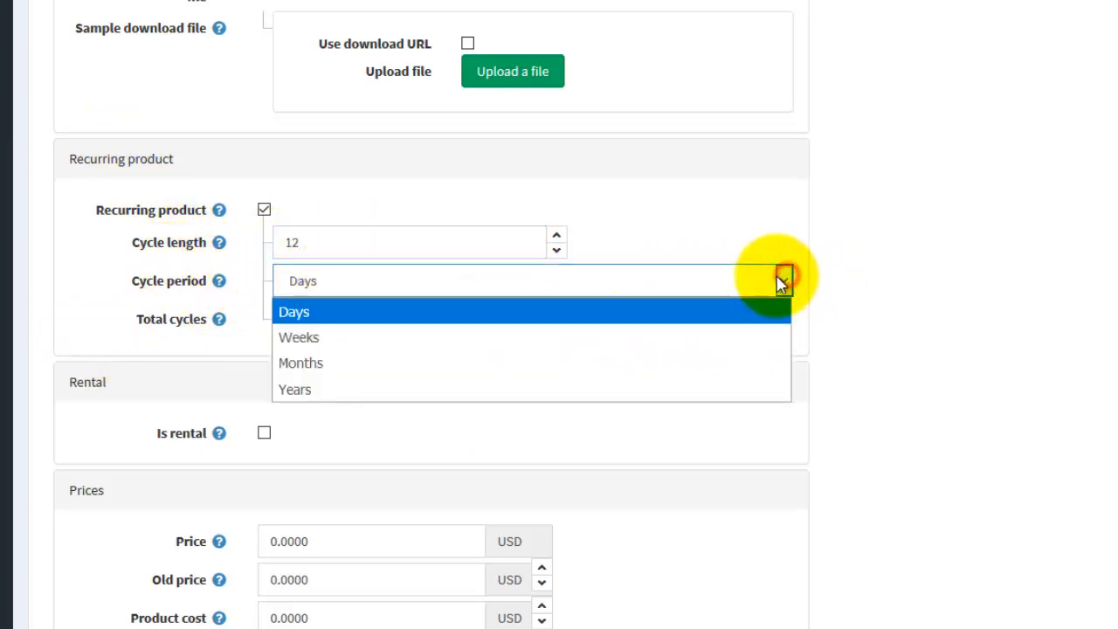
left_click(642, 367)
left_click(357, 322)
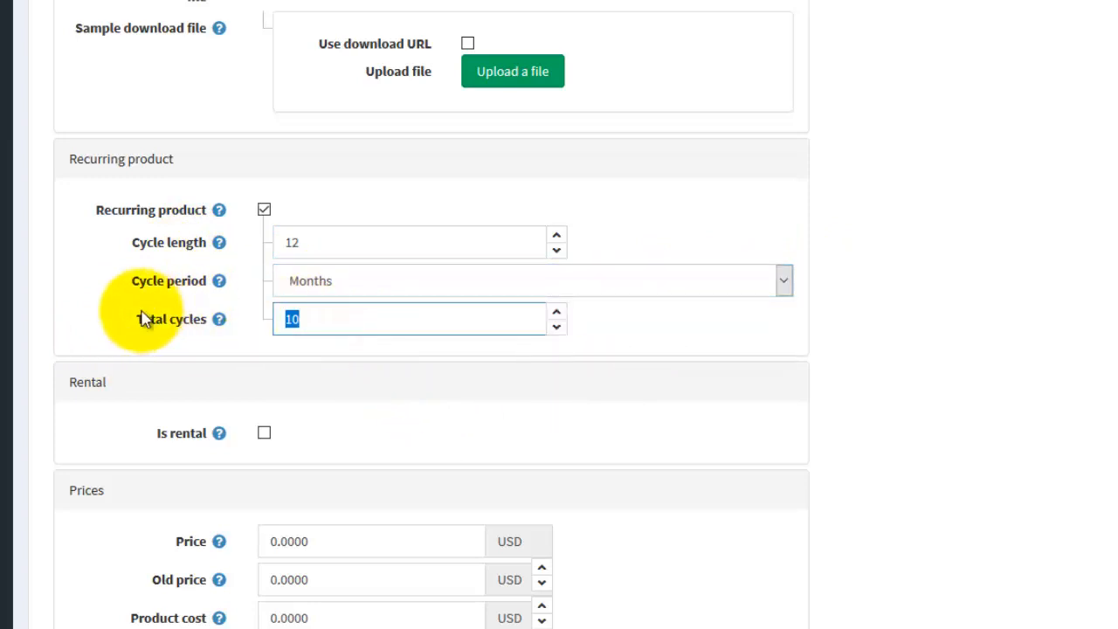
type("1")
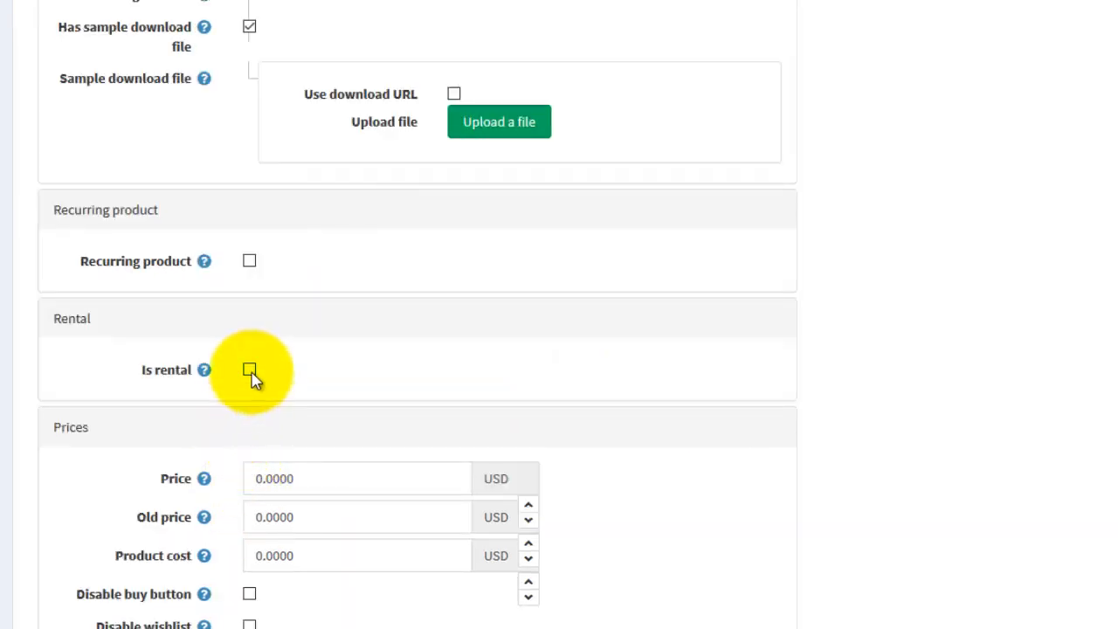
Try the rental settings with a rental period length of 4, and look at the rental period units
left_click(250, 371)
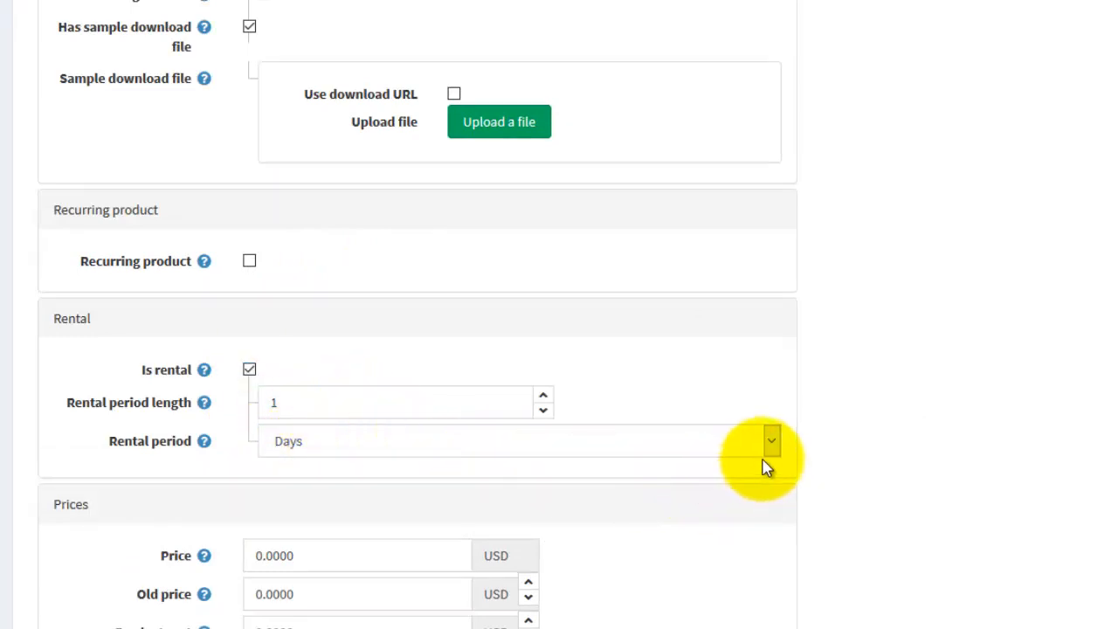
left_click(314, 396)
mouse_move(204, 399)
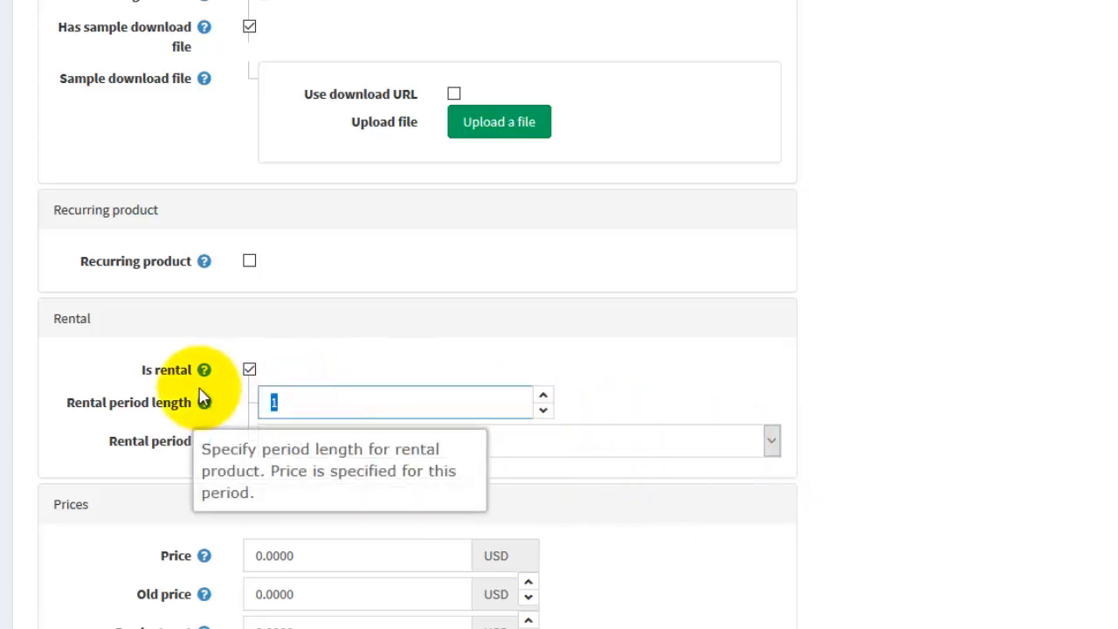
type("4")
left_click(707, 441)
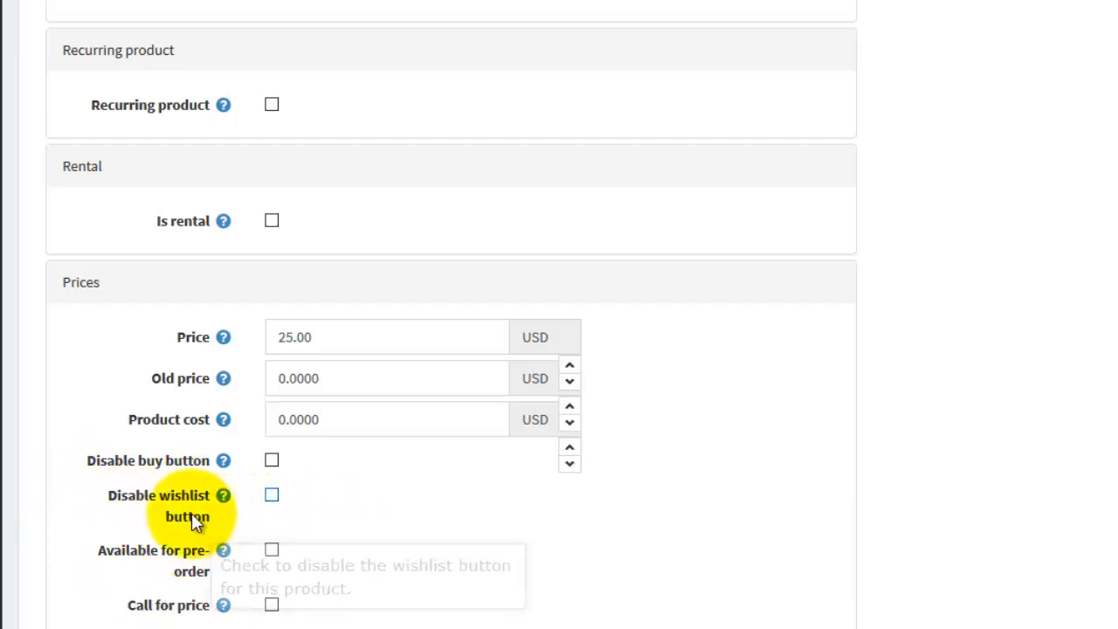
Review the wishlist, pre-order, call for price, customer-entered price, base price and discount options of the product's prices
scroll(175, 496, "down", 2)
scroll(219, 292, "down", 2)
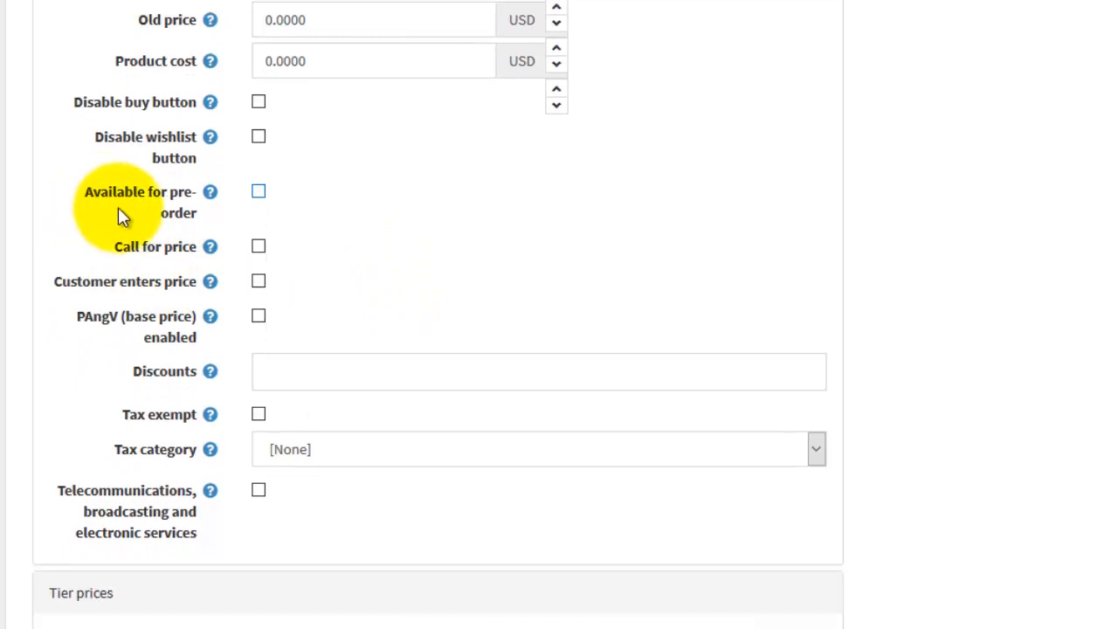
scroll(317, 254, "down", 2)
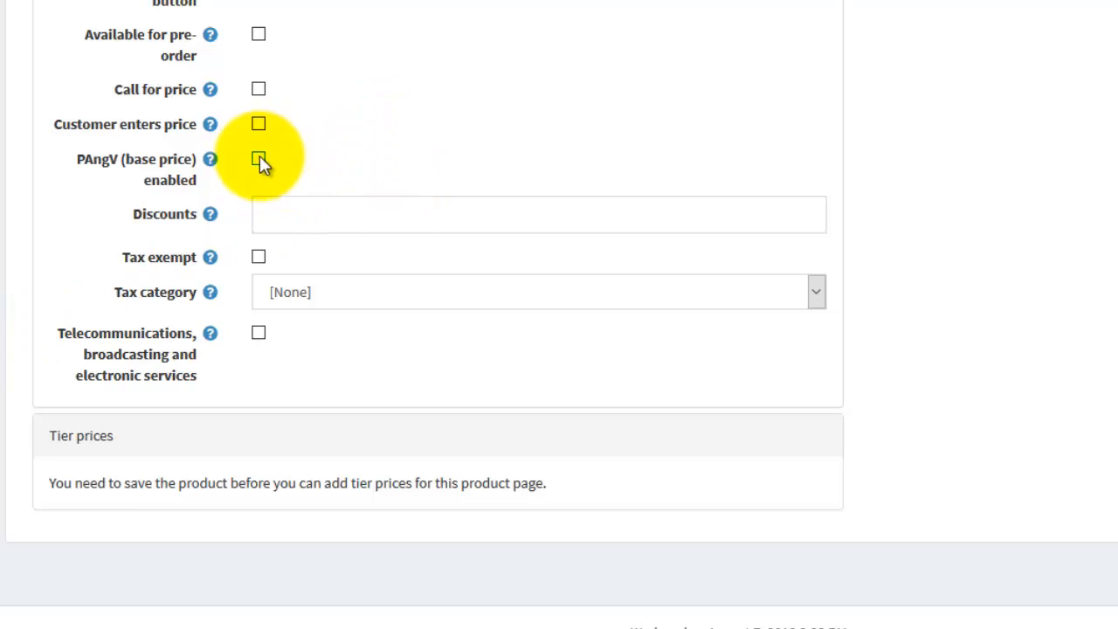
left_click(295, 220)
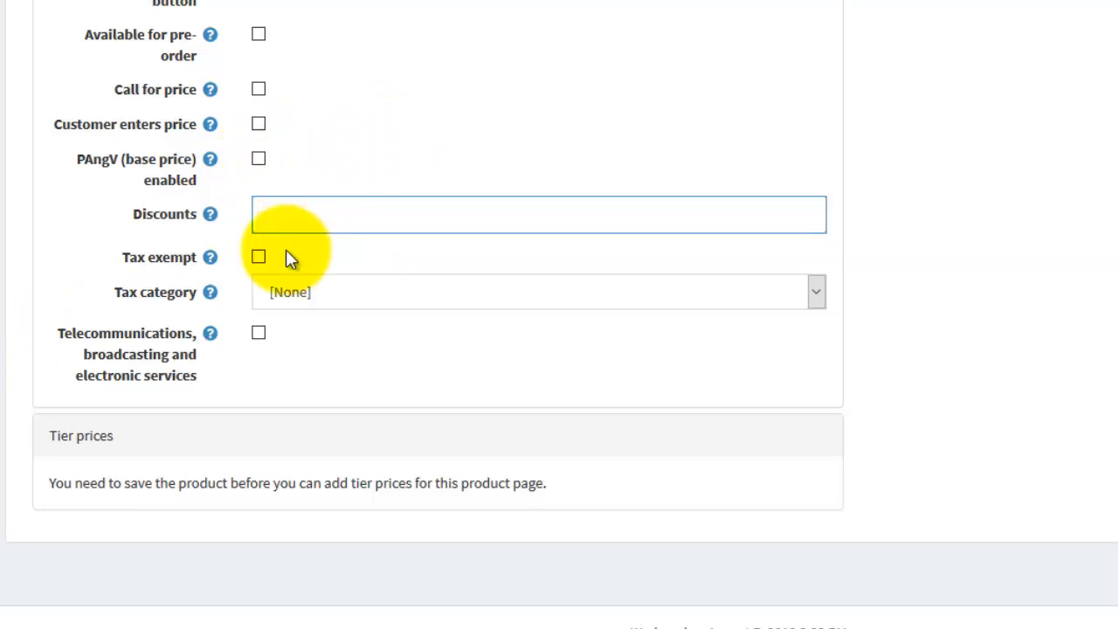
Try the tax exempt option and turn it off again, look through the tax categories, and try the telecommunications services option
left_click(281, 252)
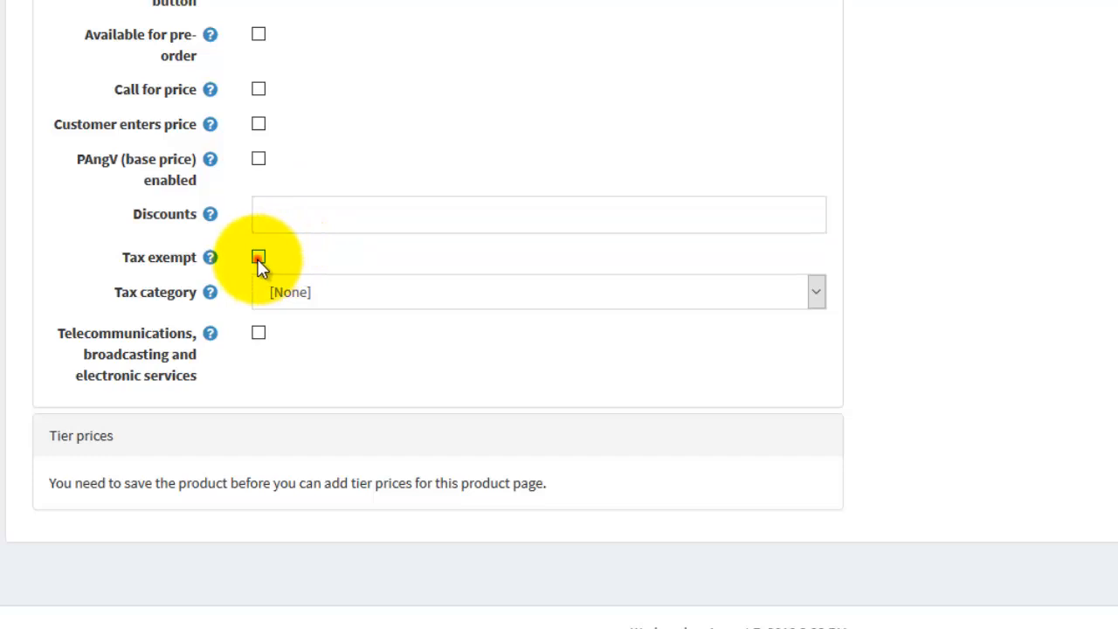
left_click(259, 258)
left_click(271, 264)
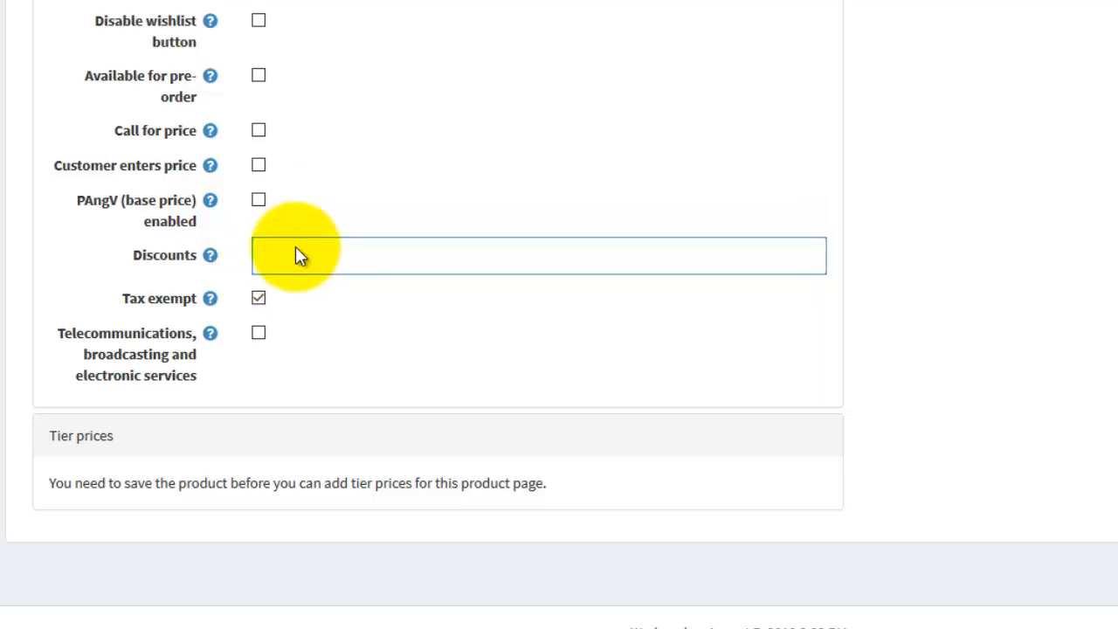
left_click(258, 298)
left_click(817, 334)
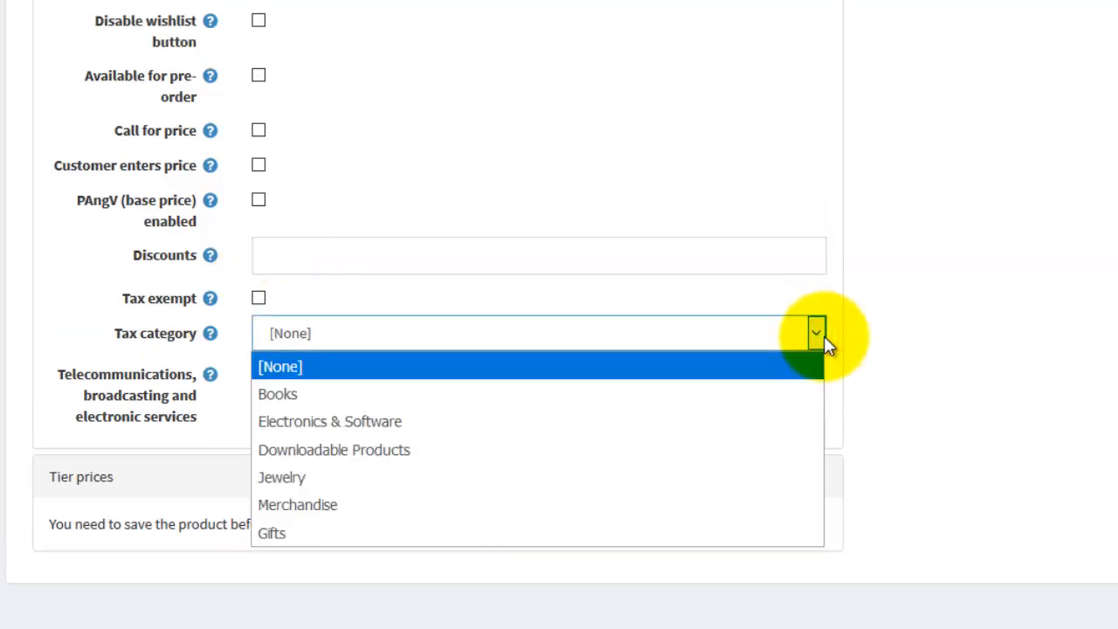
left_click(821, 336)
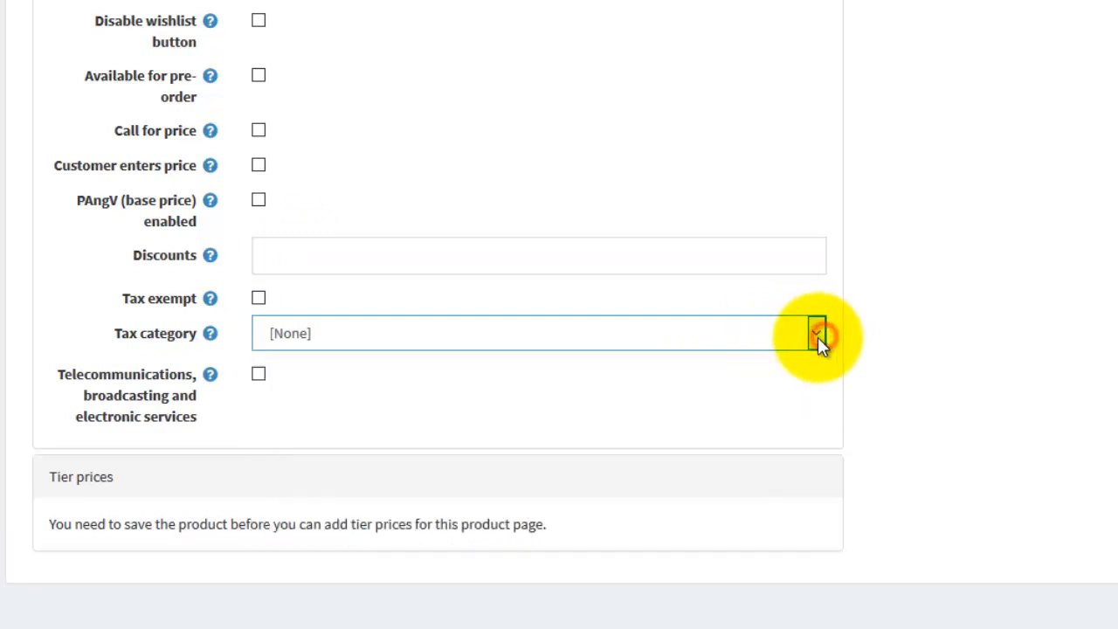
left_click(259, 376)
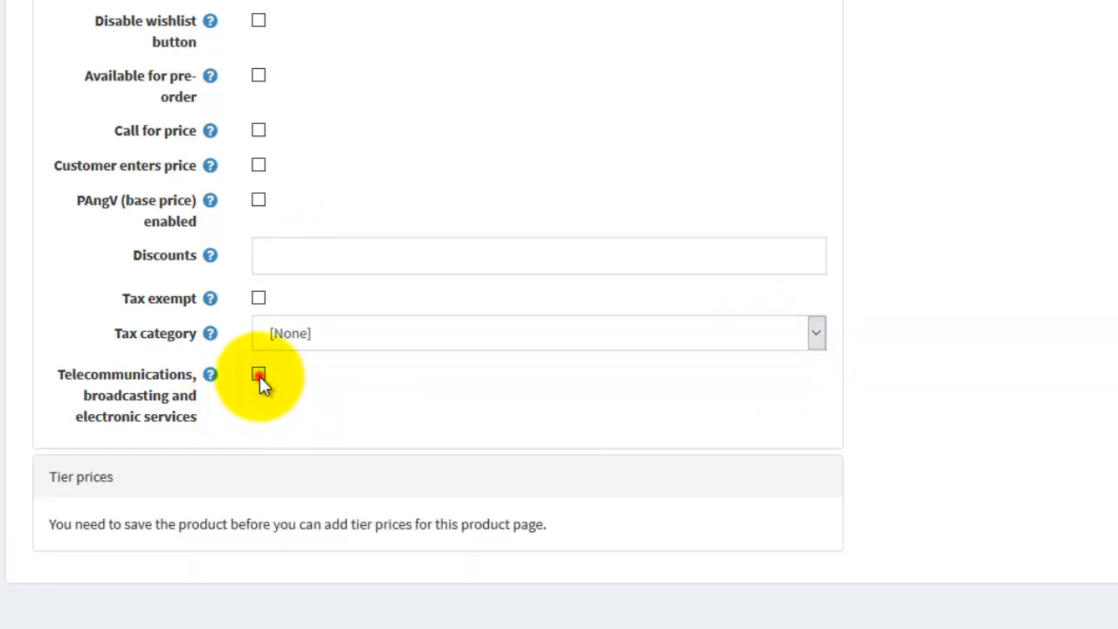
Save the new product and continue editing it
scroll(452, 411, "up", 15)
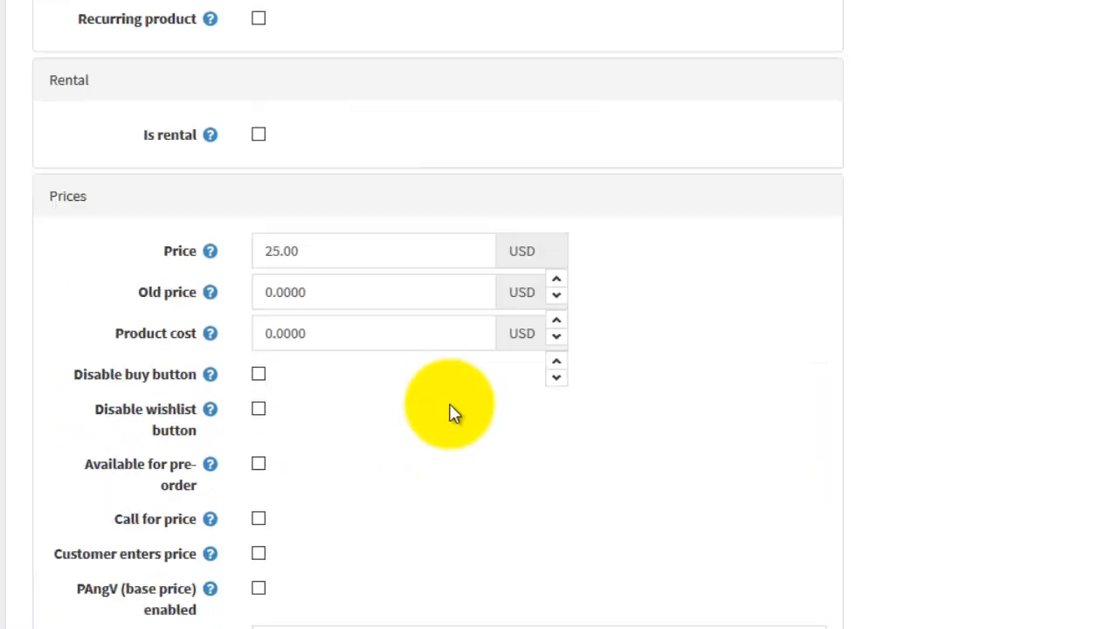
scroll(452, 411, "up", 15)
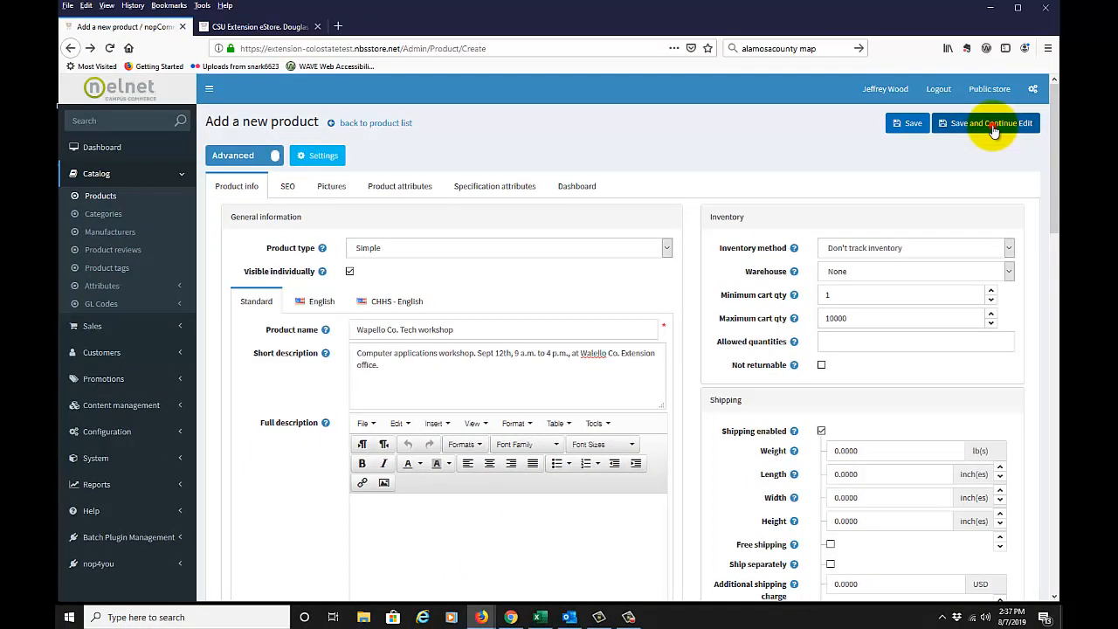
left_click(993, 128)
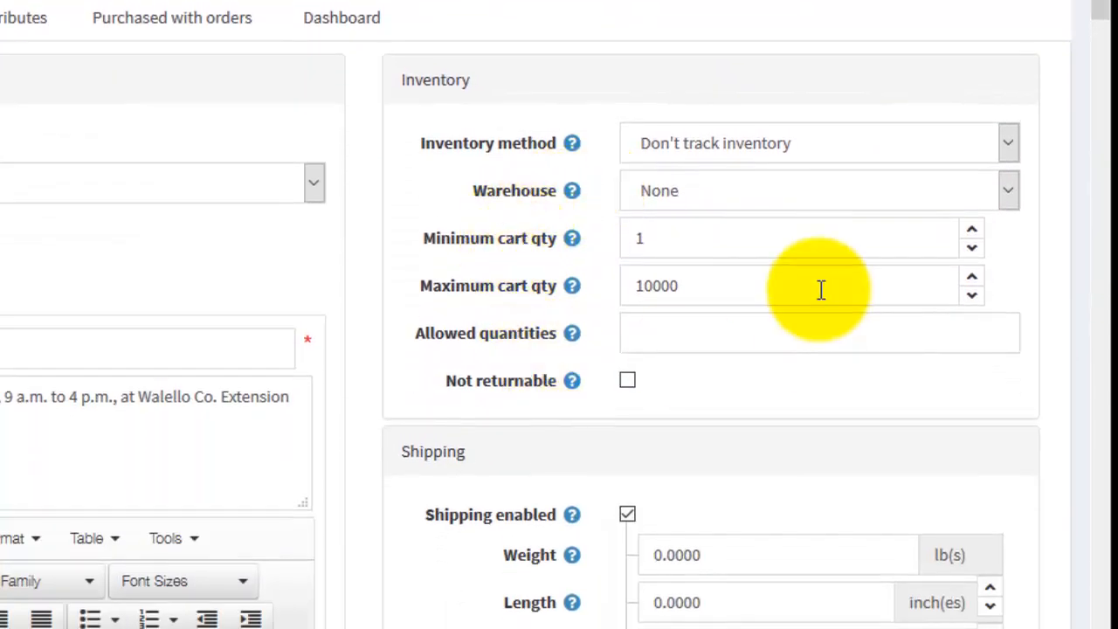
Set the inventory method to Track inventory with a stock quantity of 25, and look at the warehouse choices
left_click(1010, 144)
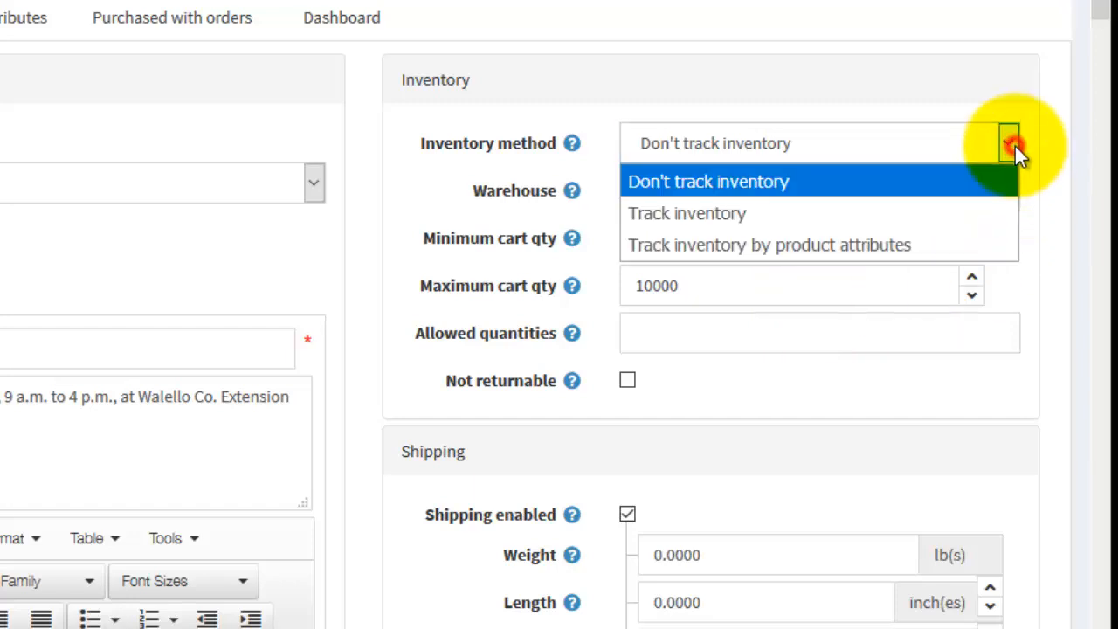
left_click(865, 213)
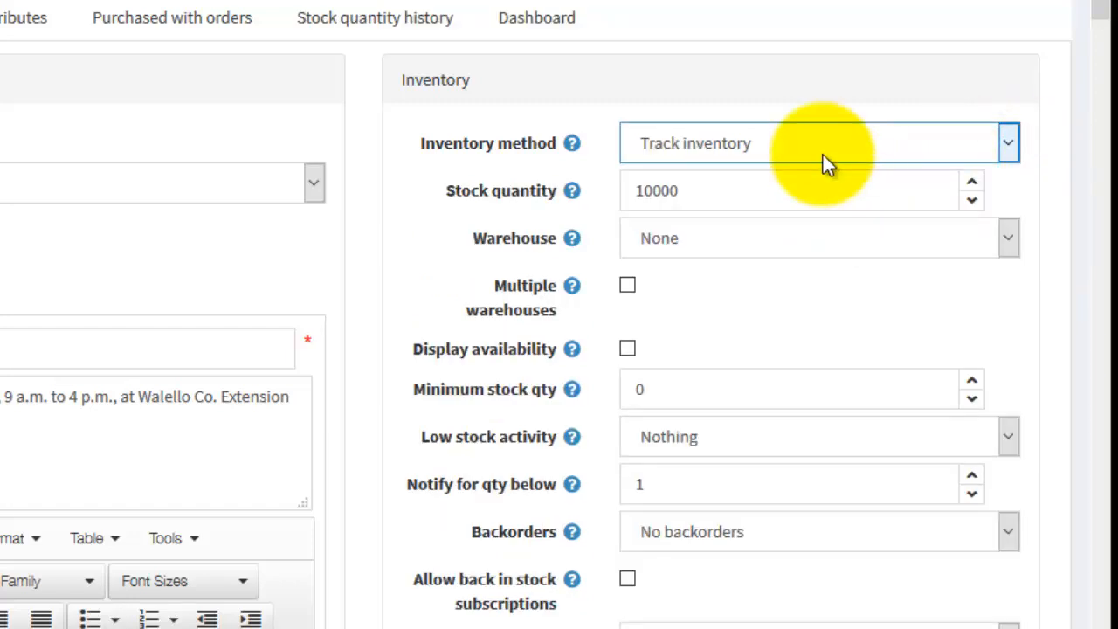
scroll(804, 589, "down", 4)
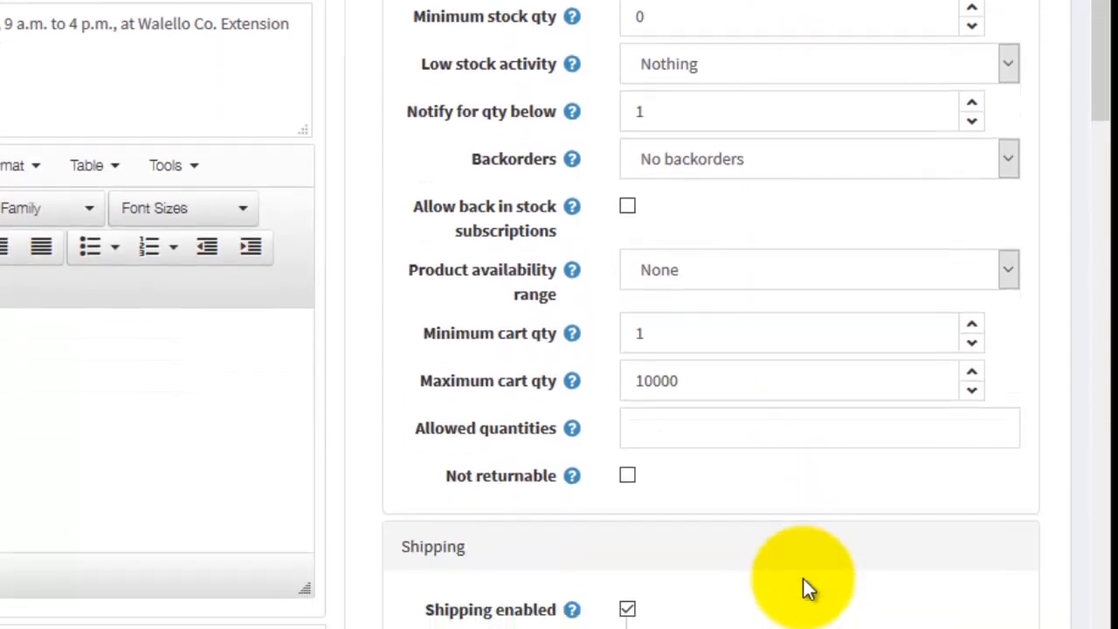
scroll(806, 589, "up", 4)
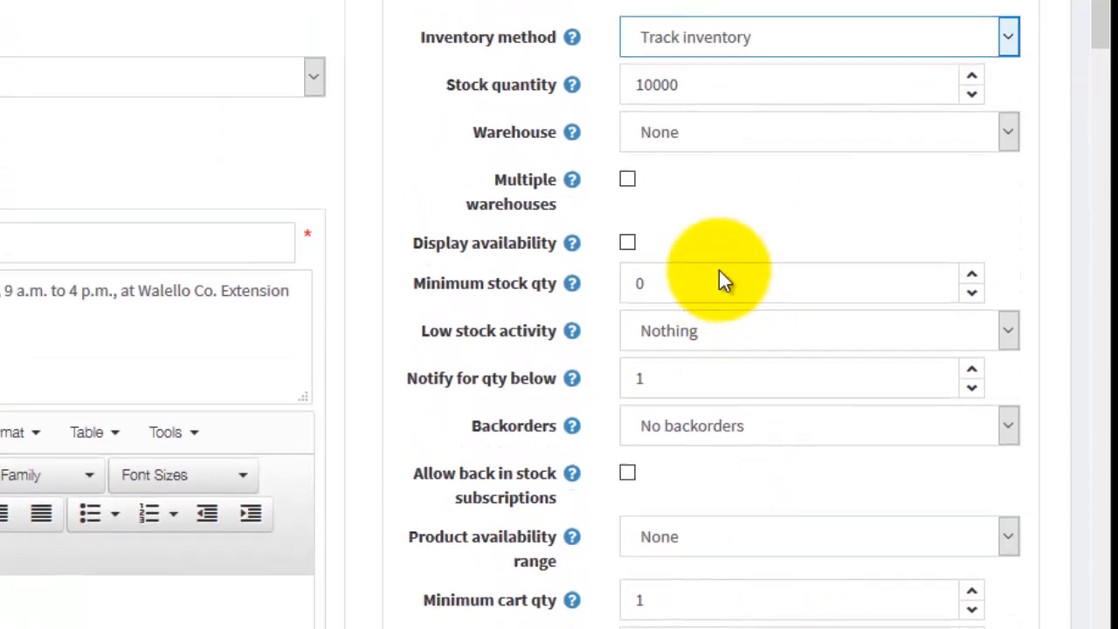
left_click_drag(703, 181, 350, 210)
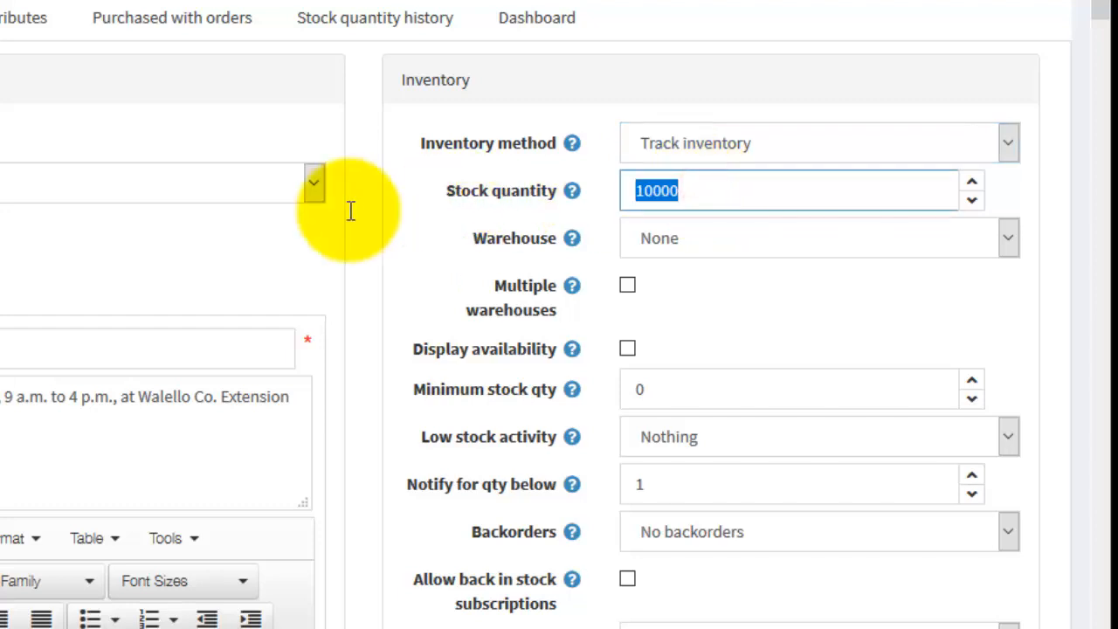
type("25")
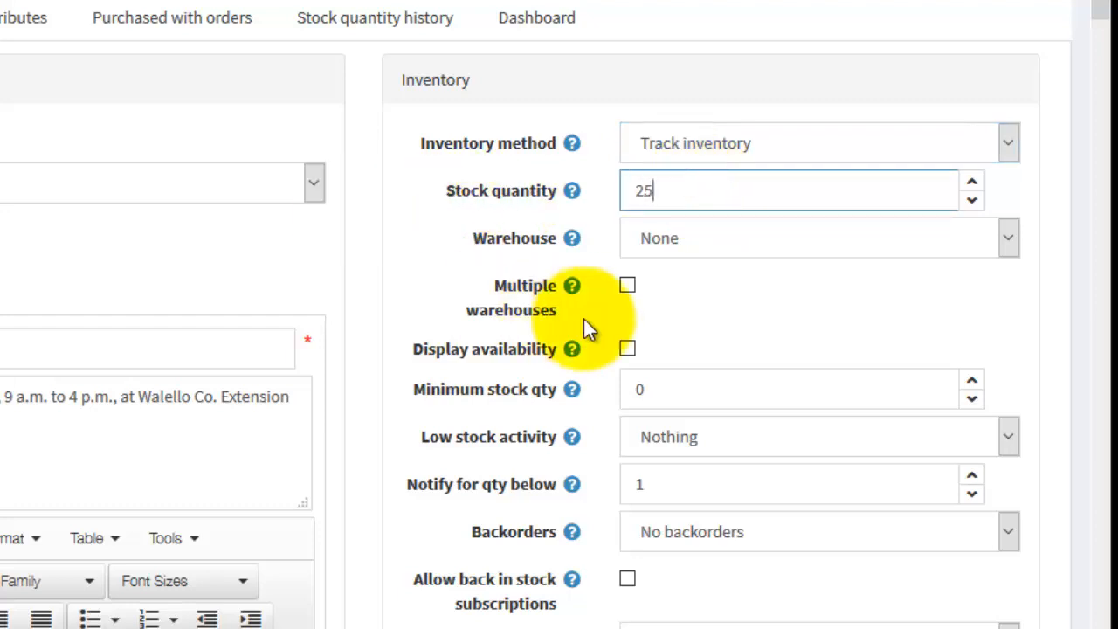
left_click(1005, 243)
left_click(1003, 241)
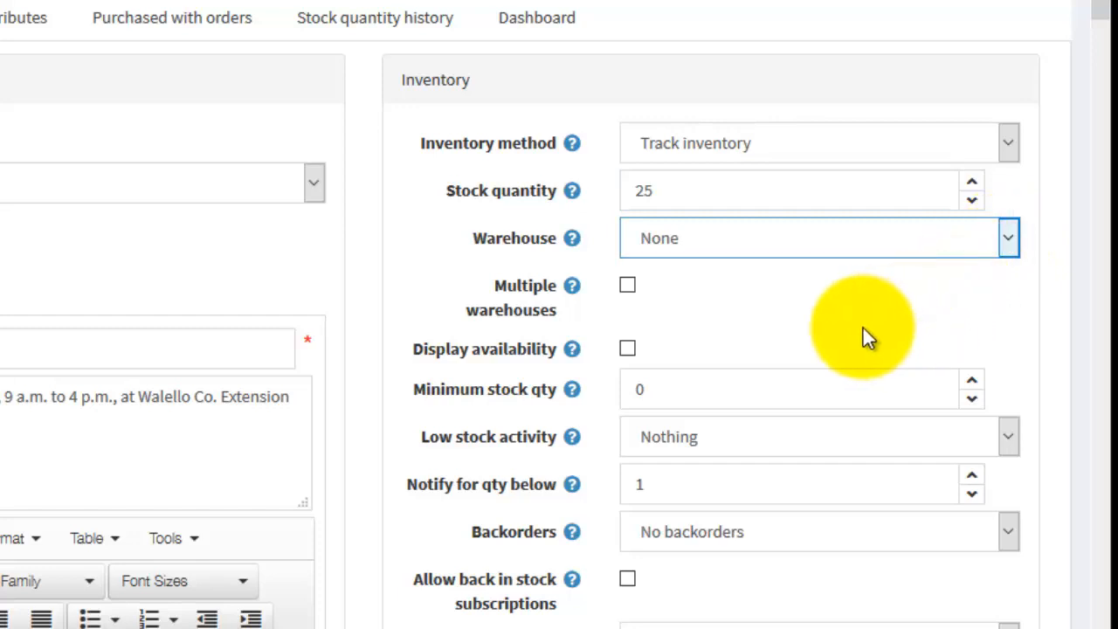
Enable Display availability and Display stock quantity in the product's inventory settings
scroll(754, 303, "down", 1)
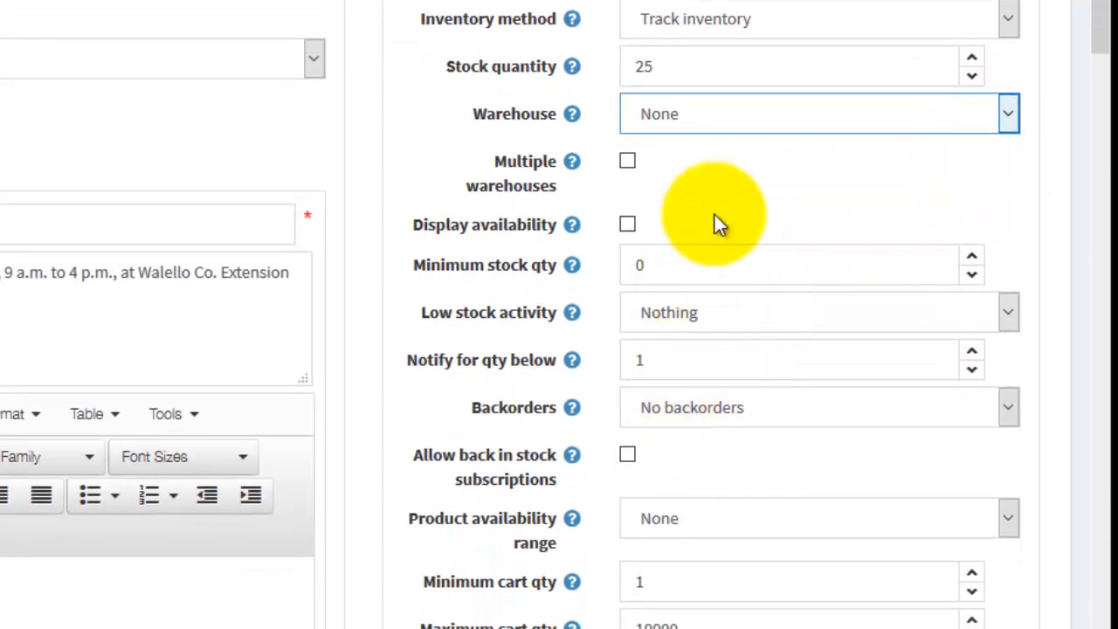
left_click(629, 225)
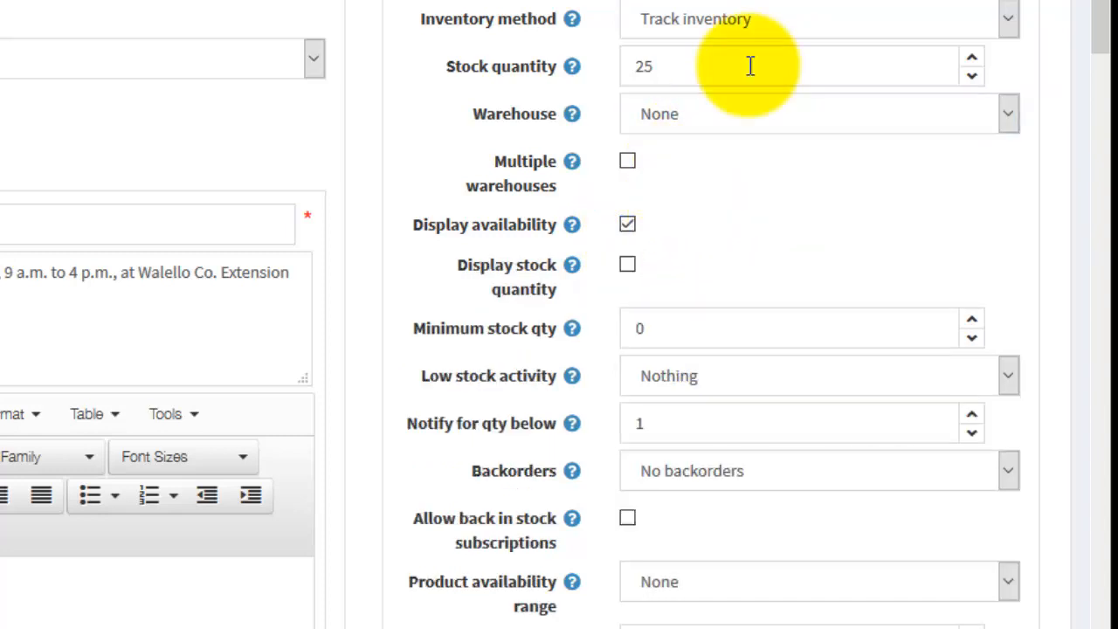
left_click(627, 265)
scroll(776, 232, "down", 2)
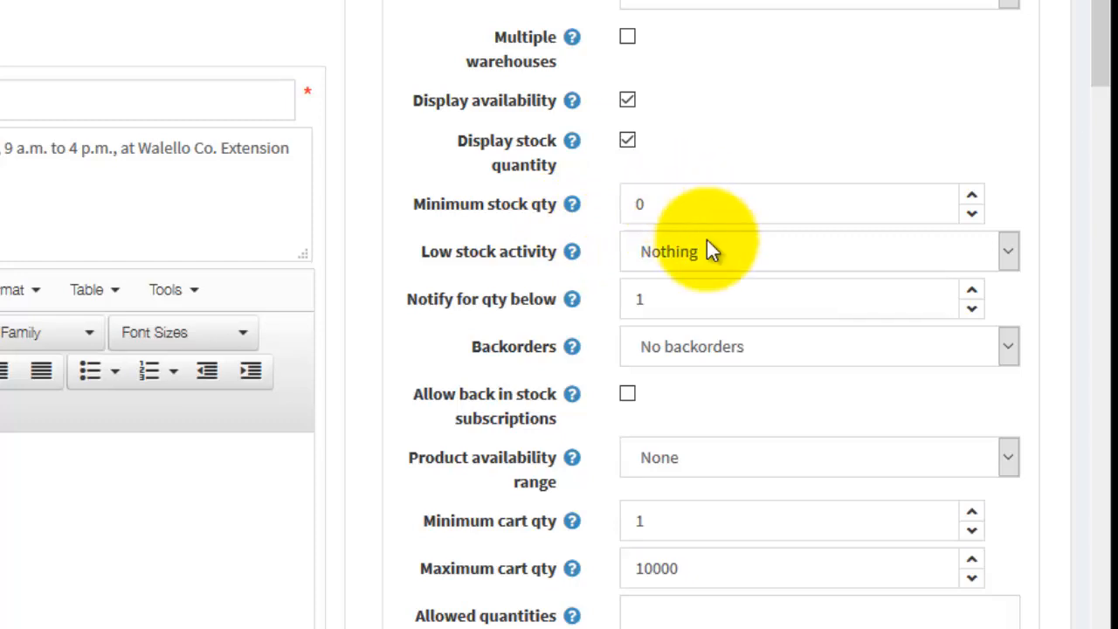
Review the low stock activity choices and the notification quantity, backorder, back in stock subscription and cart quantity options of the inventory
scroll(709, 250, "down", 2)
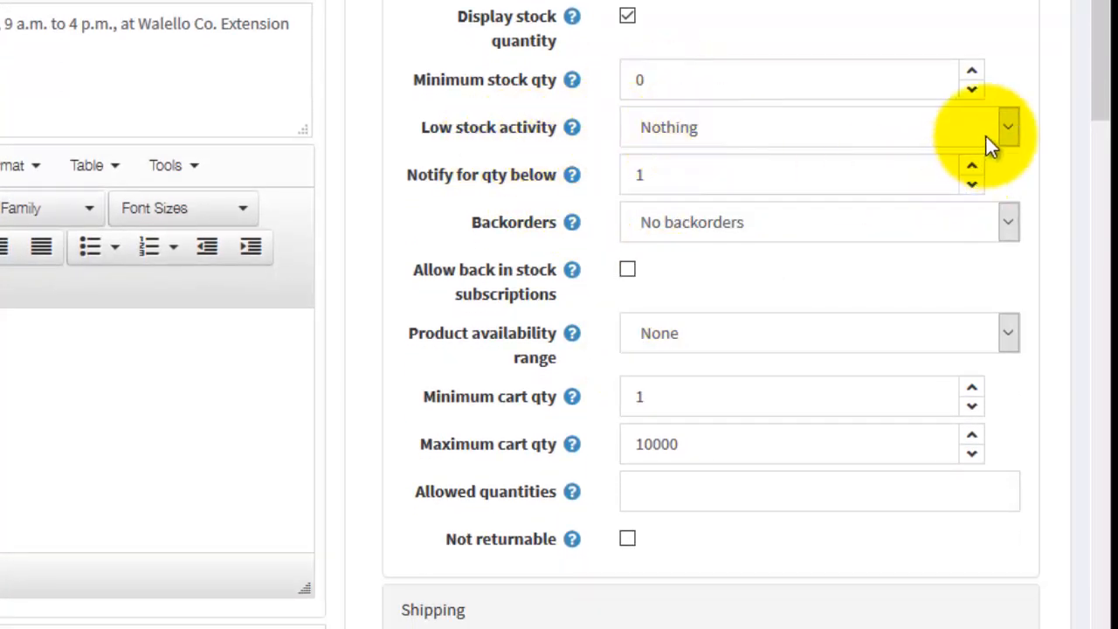
left_click(1009, 128)
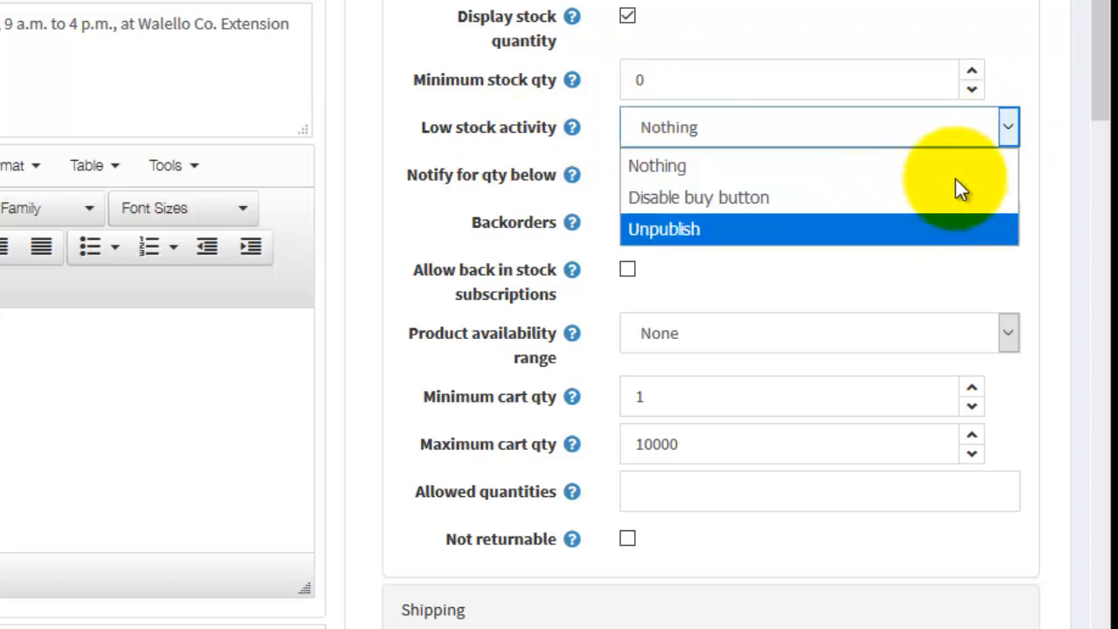
left_click(1009, 128)
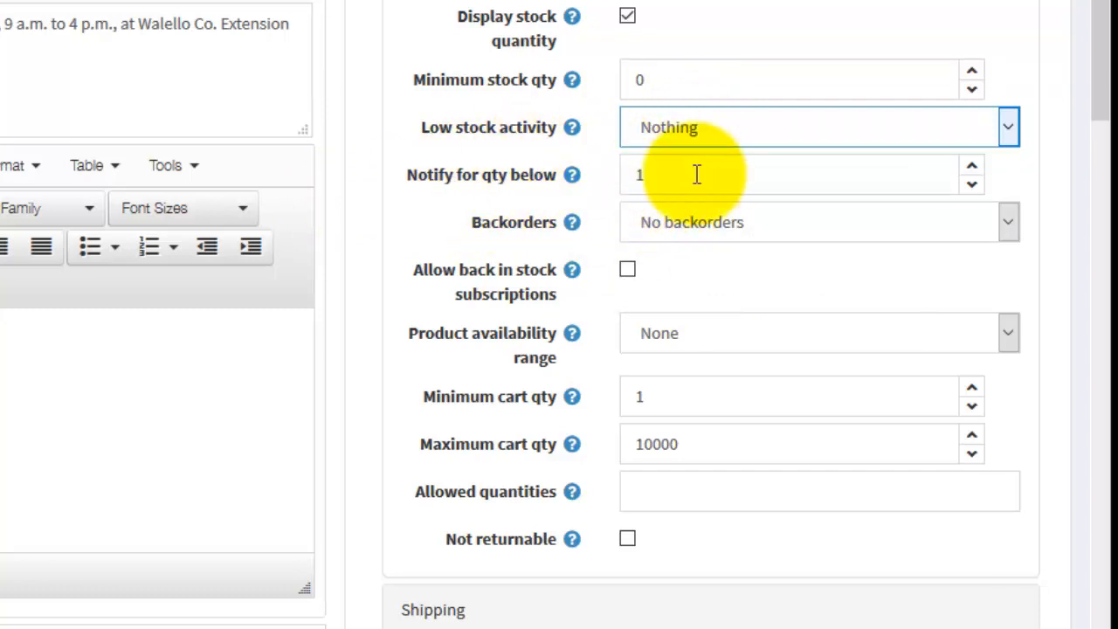
left_click(972, 185)
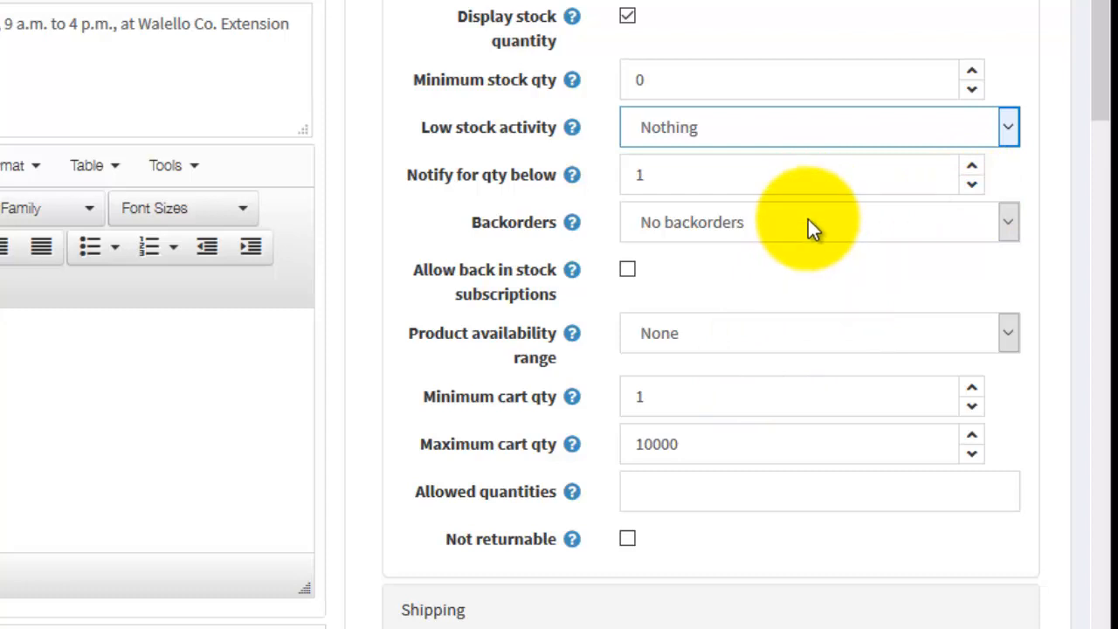
scroll(792, 279, "down", 3)
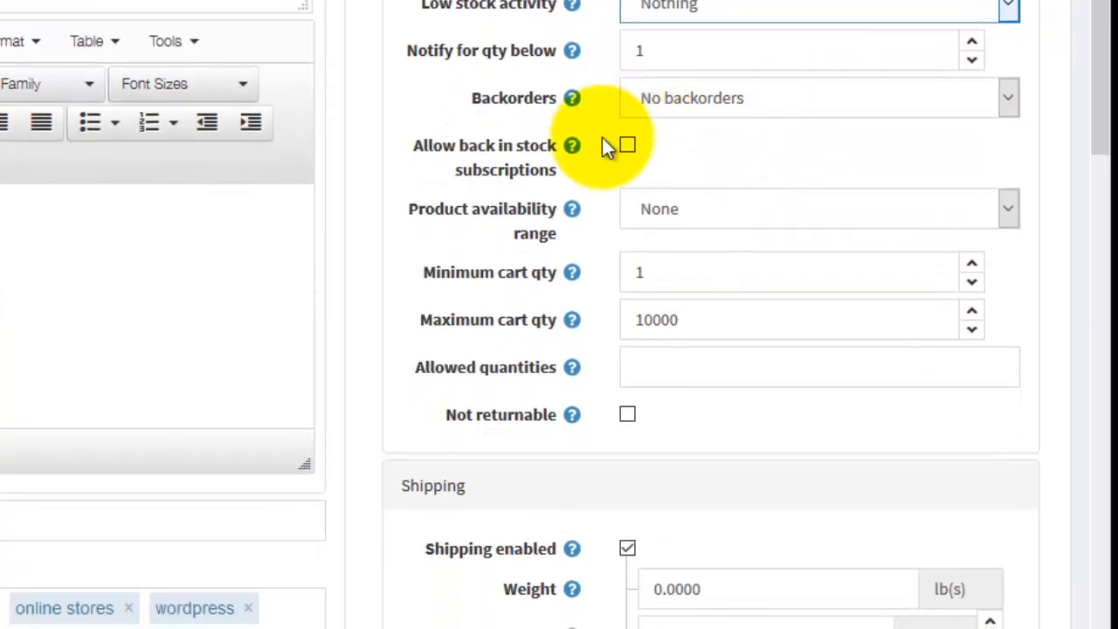
scroll(751, 297, "up", 5)
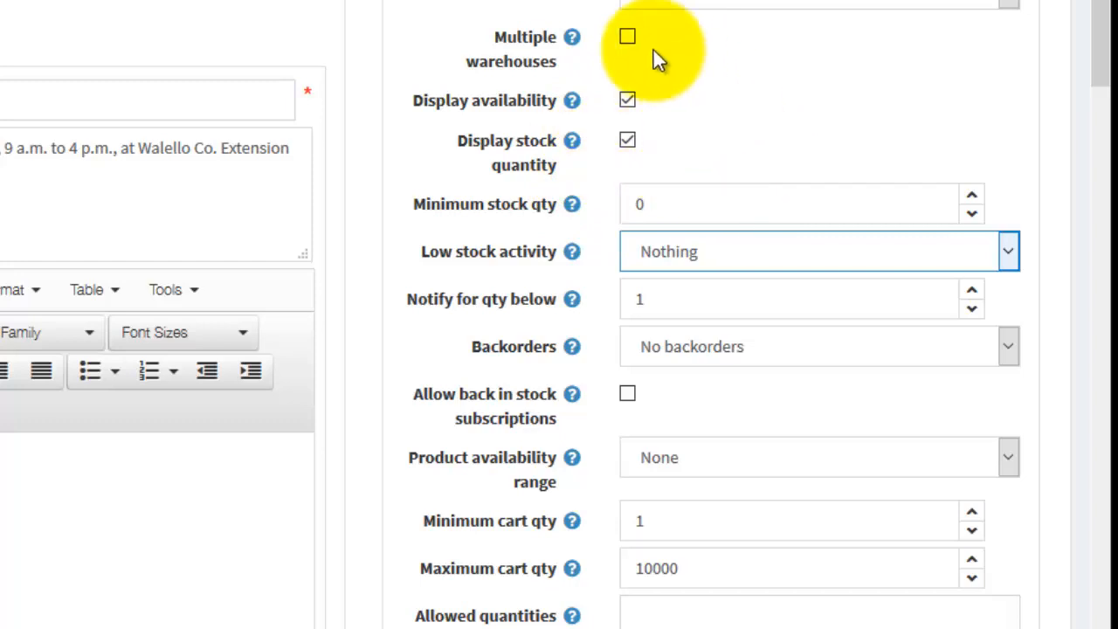
scroll(696, 167, "down", 3)
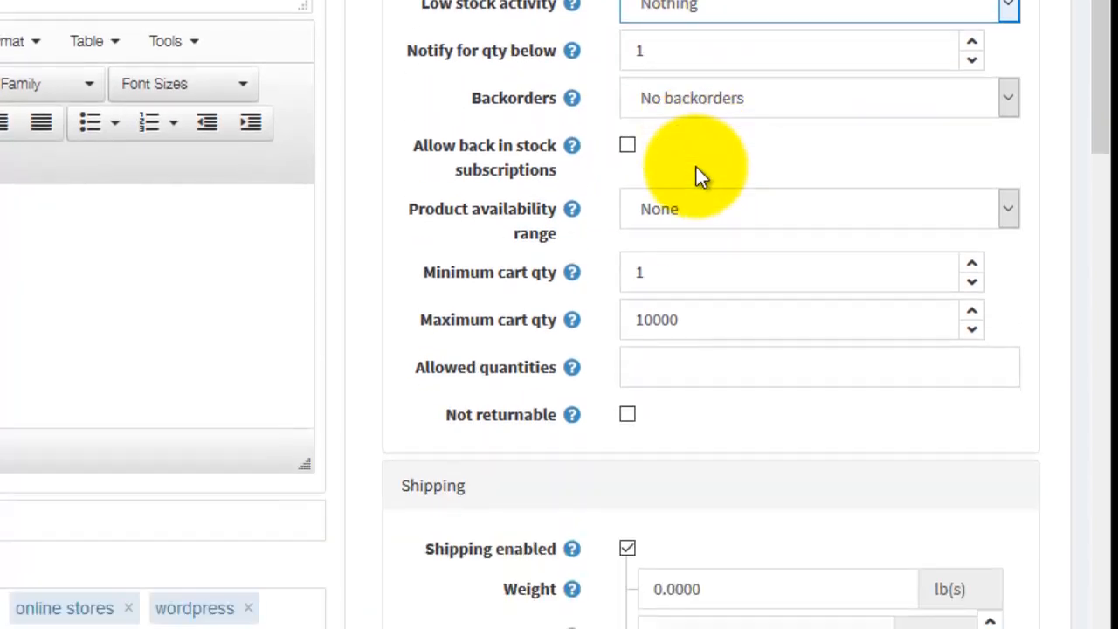
Try switching shipping off and on again, and review the shipping options and delivery date choices
scroll(696, 167, "down", 6)
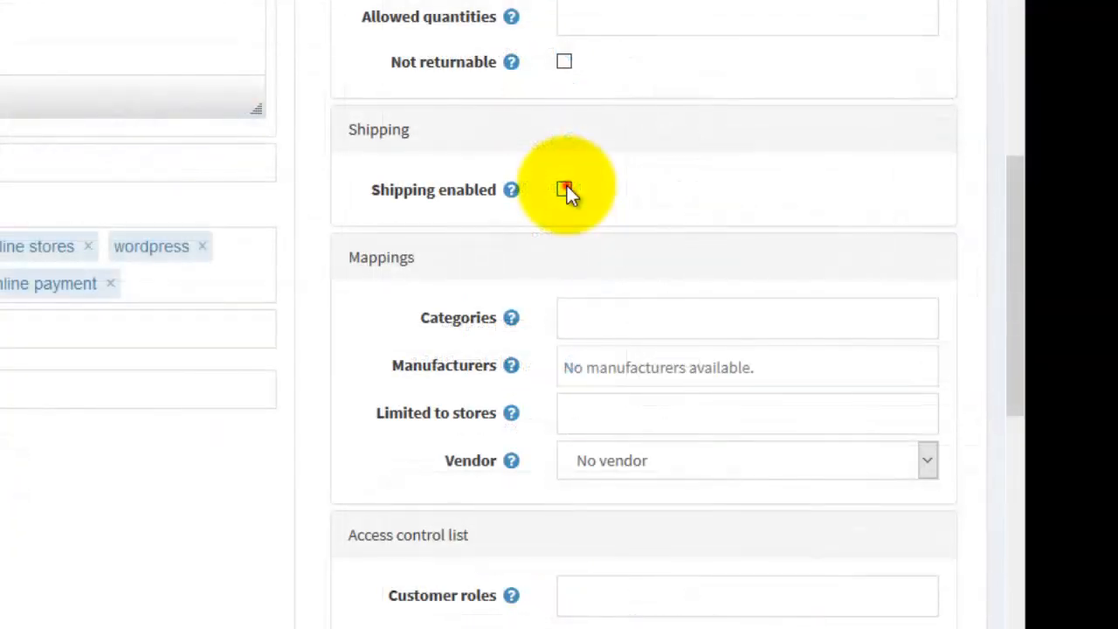
left_click(566, 187)
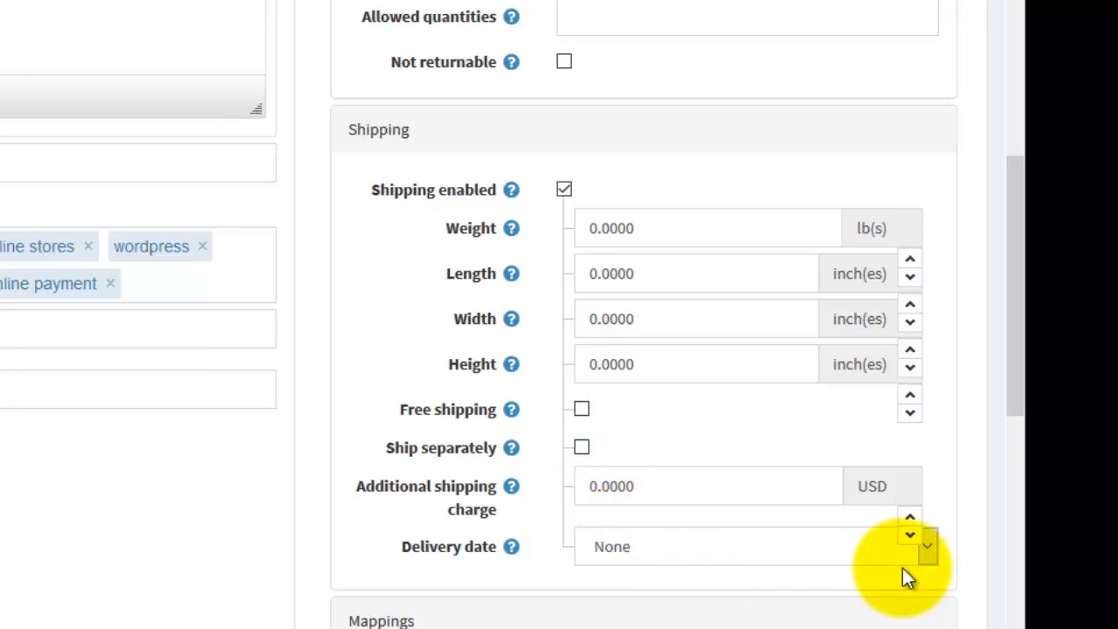
left_click(926, 560)
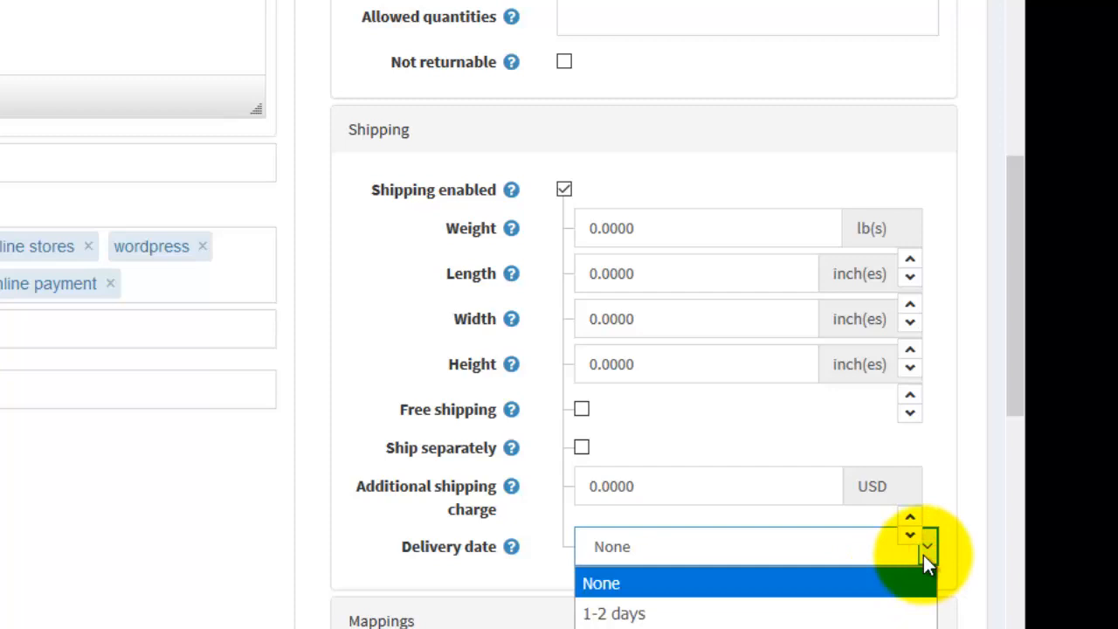
left_click(923, 555)
scroll(852, 516, "down", 3)
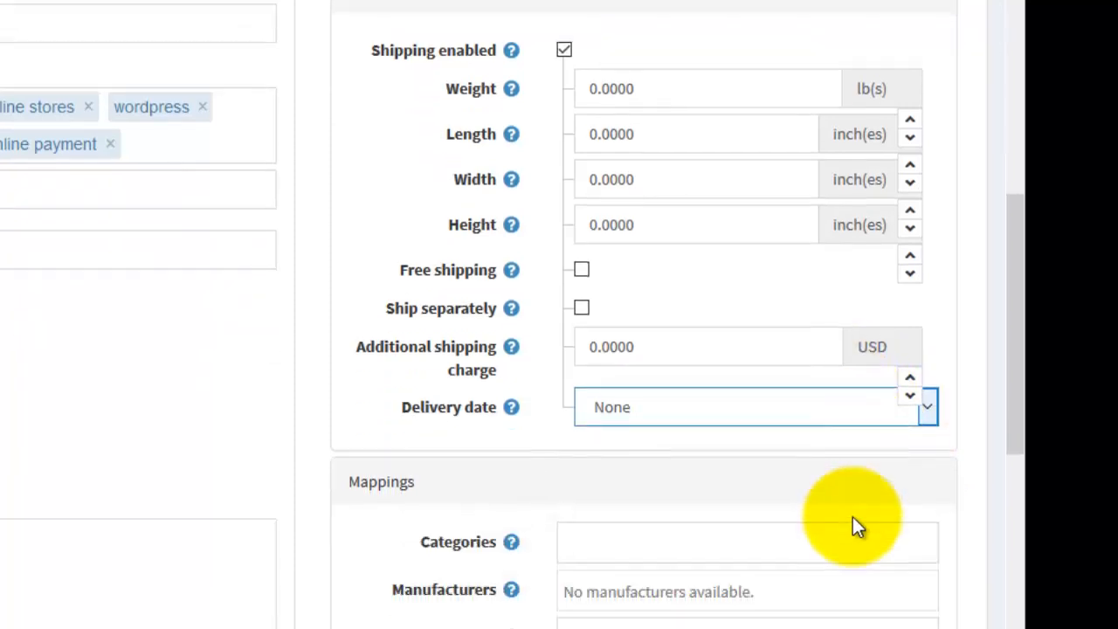
Assign the product to the category Counties >> Wapello Co. (test) >> Wapello Co. tech workshop (test)
scroll(852, 517, "down", 1)
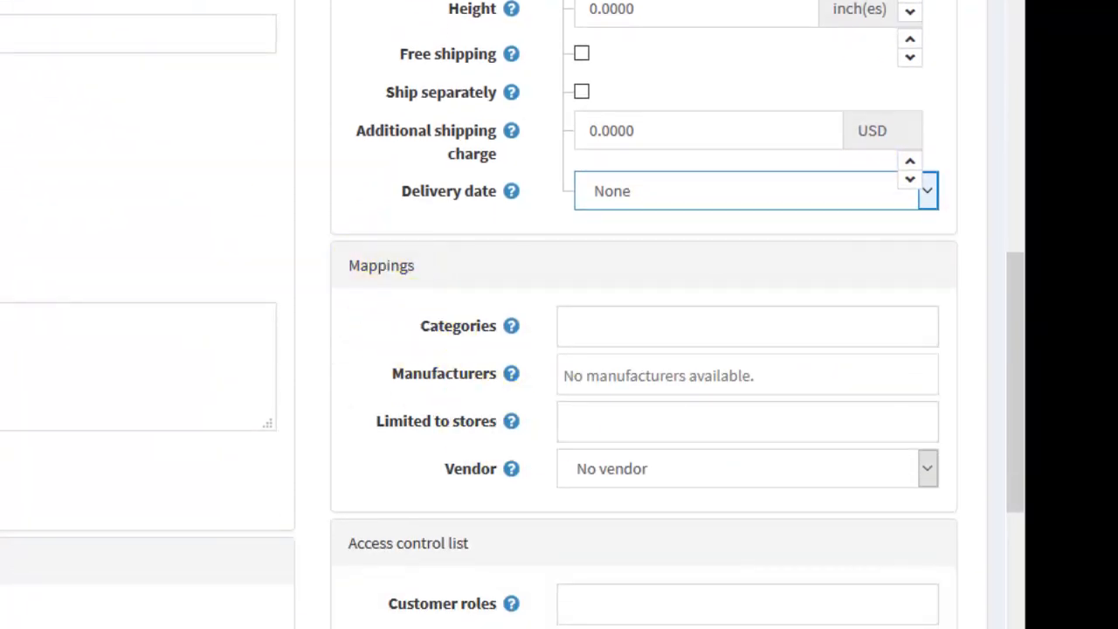
left_click(619, 281)
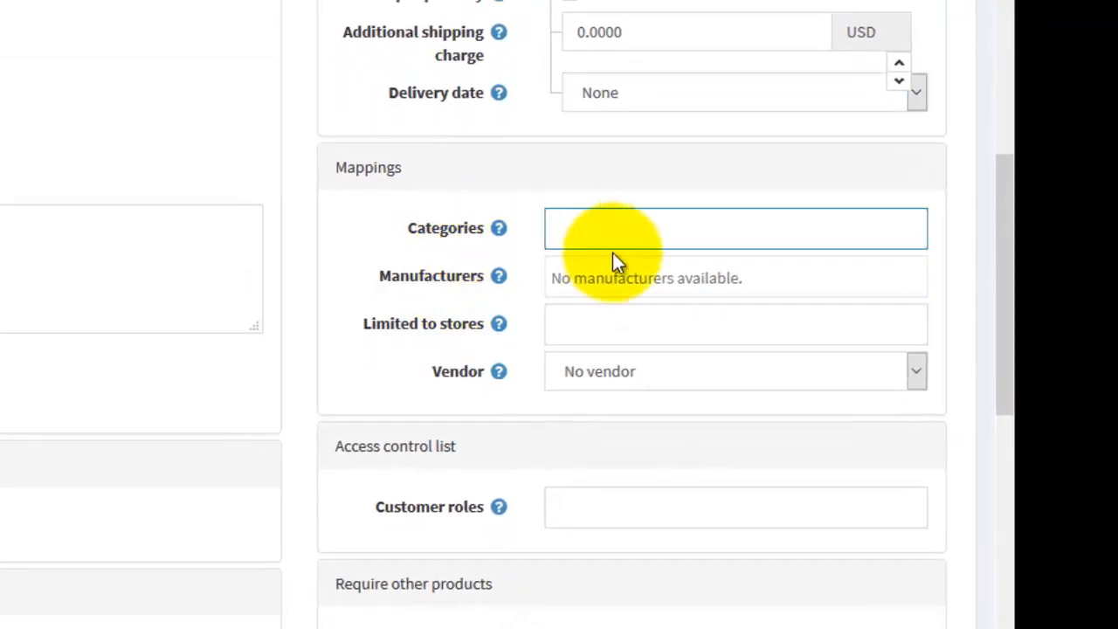
left_click(567, 230)
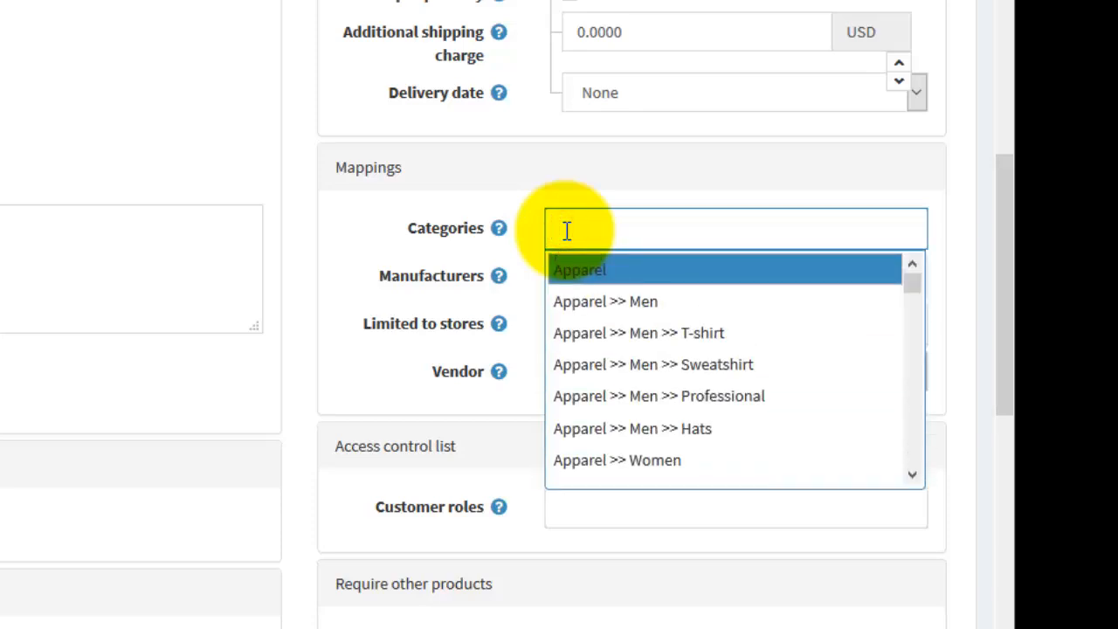
type("wap")
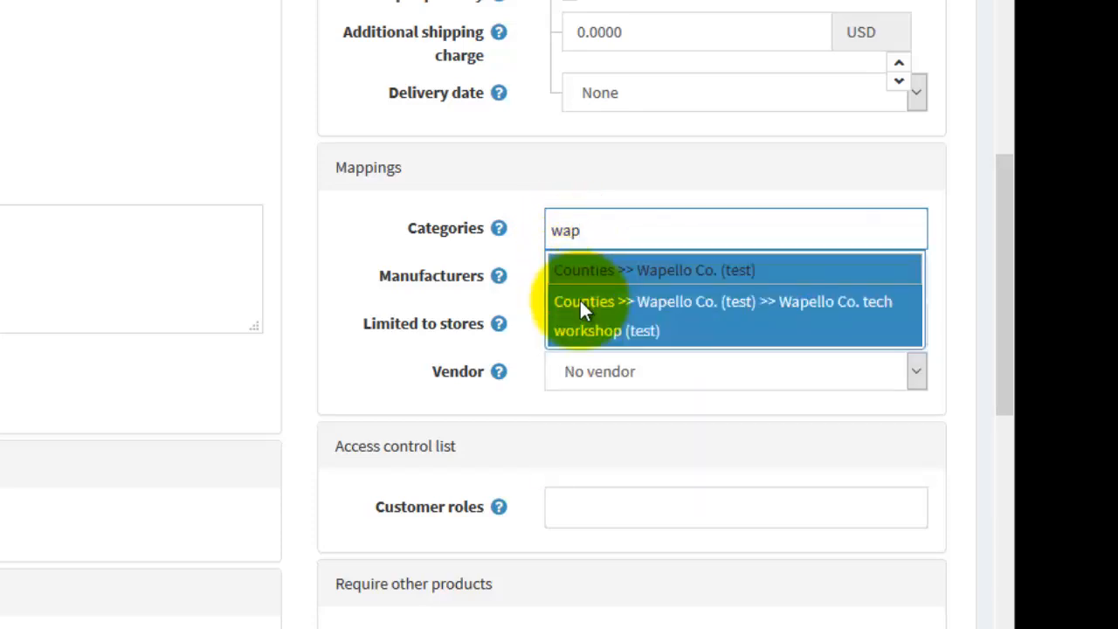
left_click(811, 301)
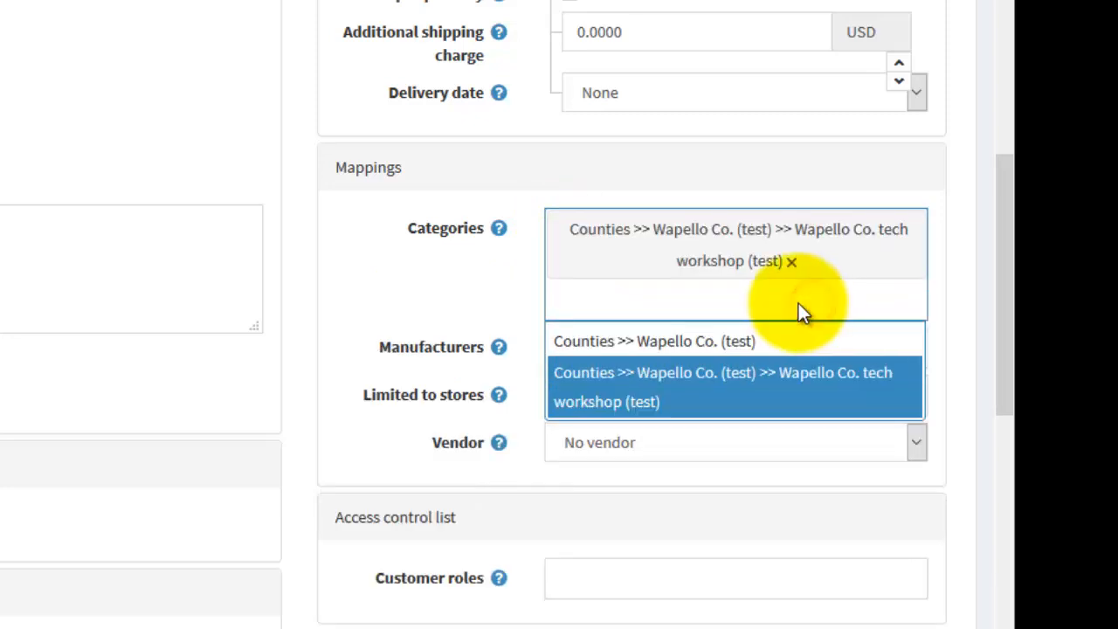
left_click(367, 304)
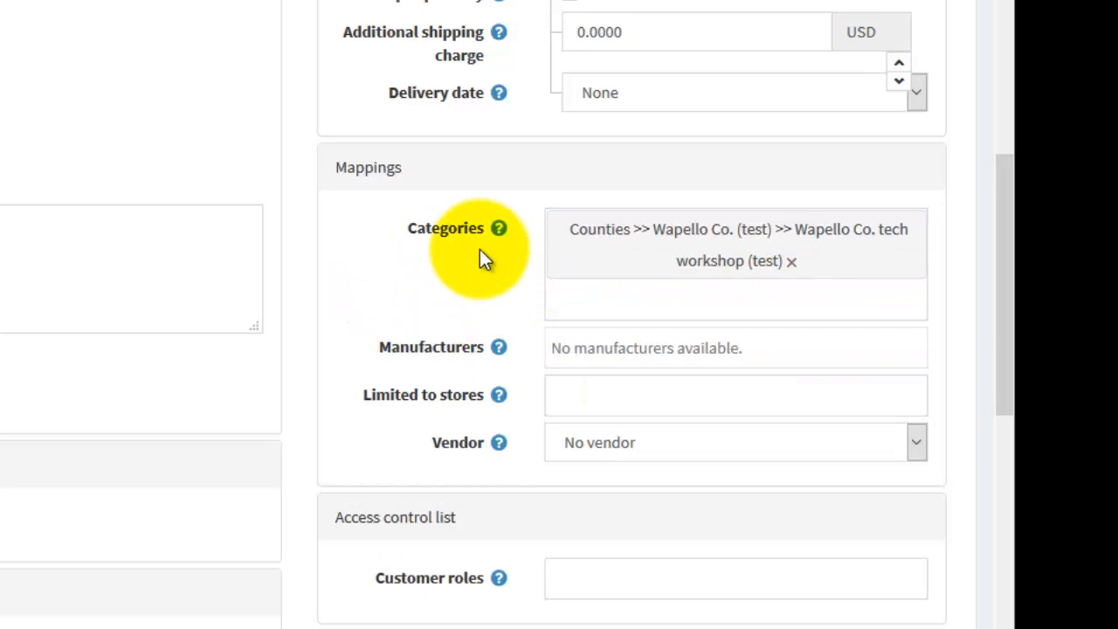
left_click(659, 272)
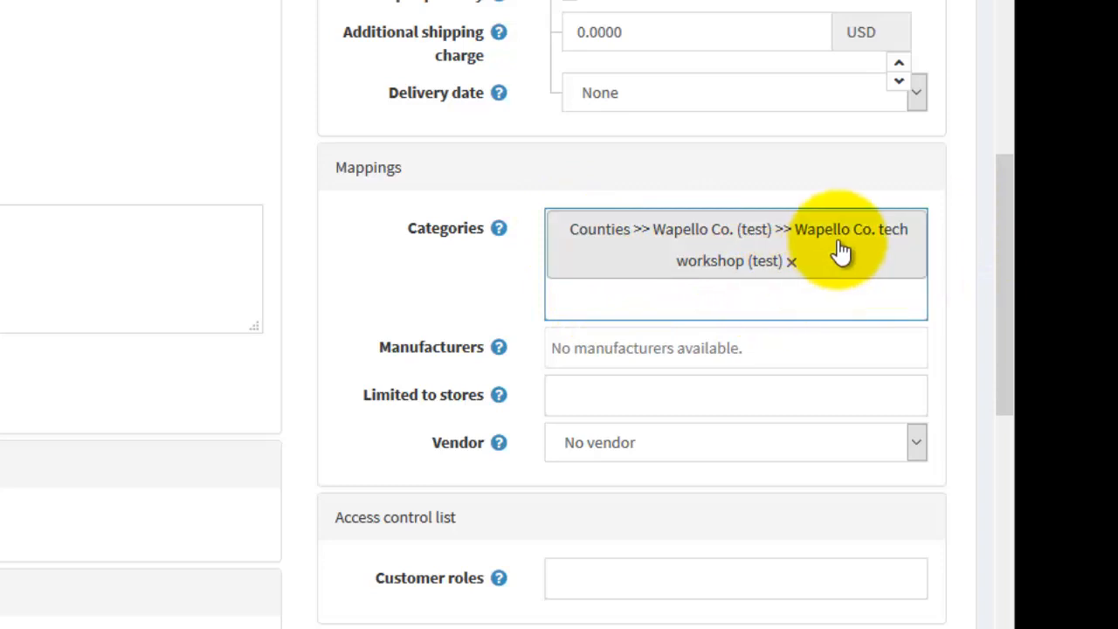
left_click(481, 295)
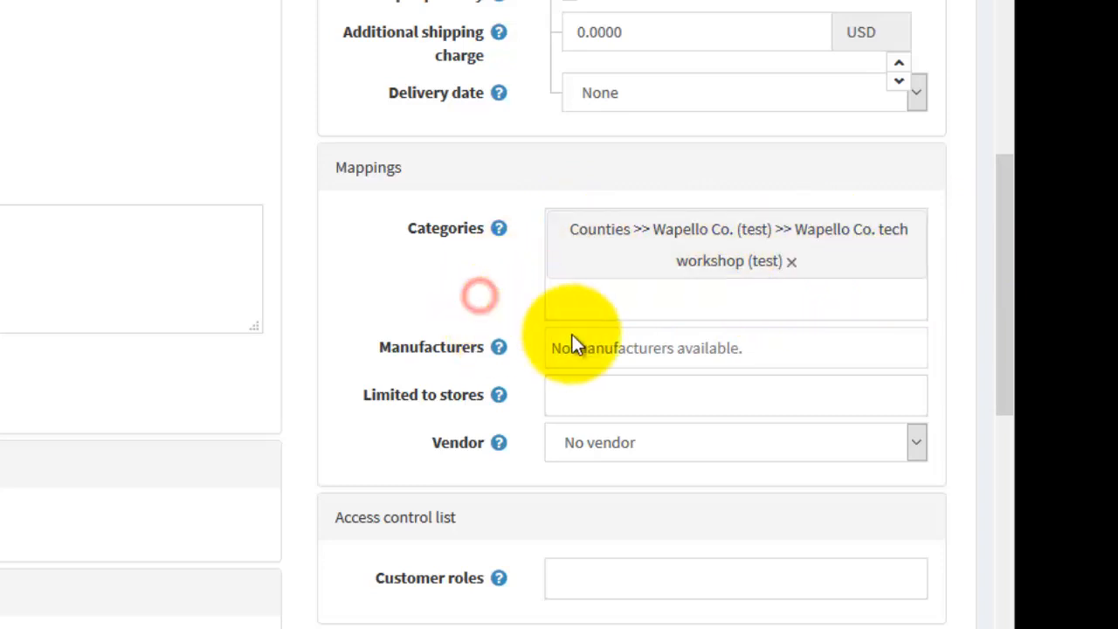
Limit the product to the Extension store in the mappings
left_click(568, 400)
left_click(568, 398)
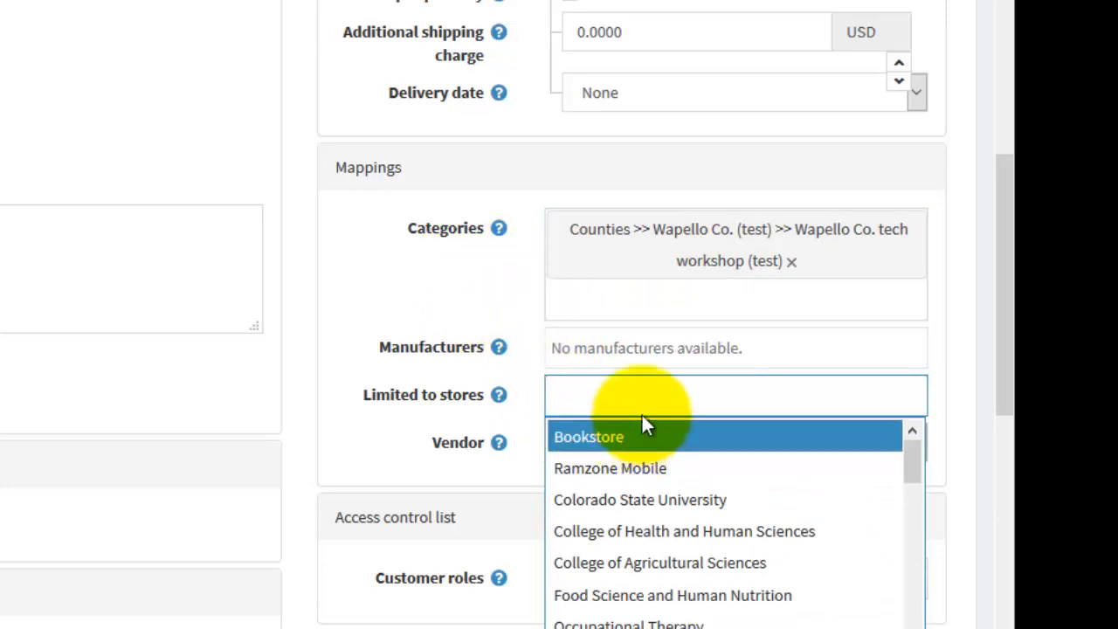
type("ex")
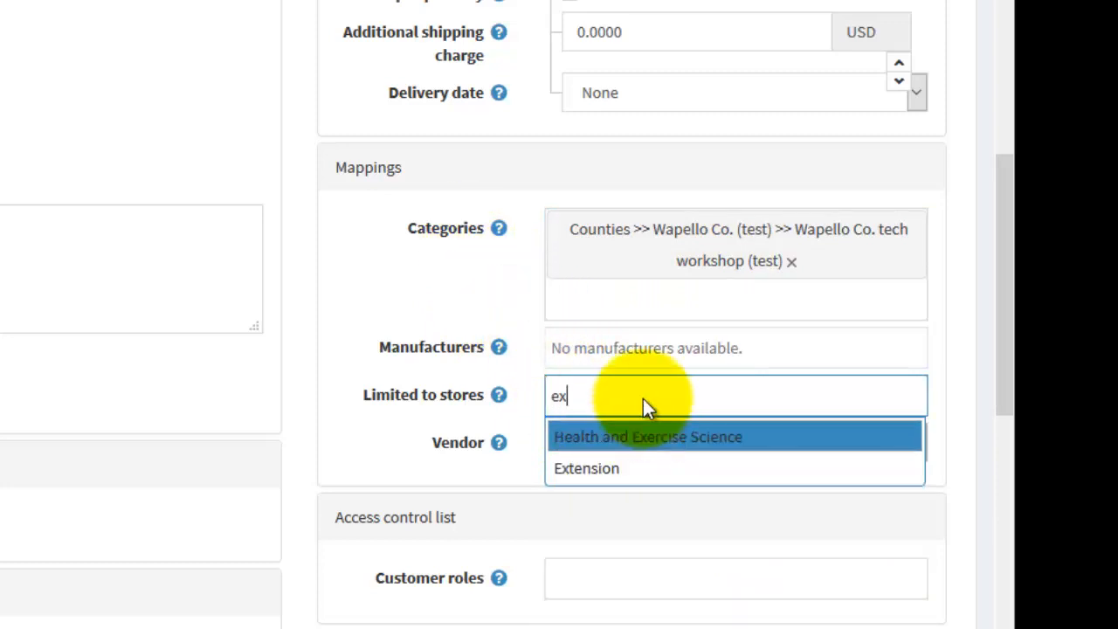
type("ten")
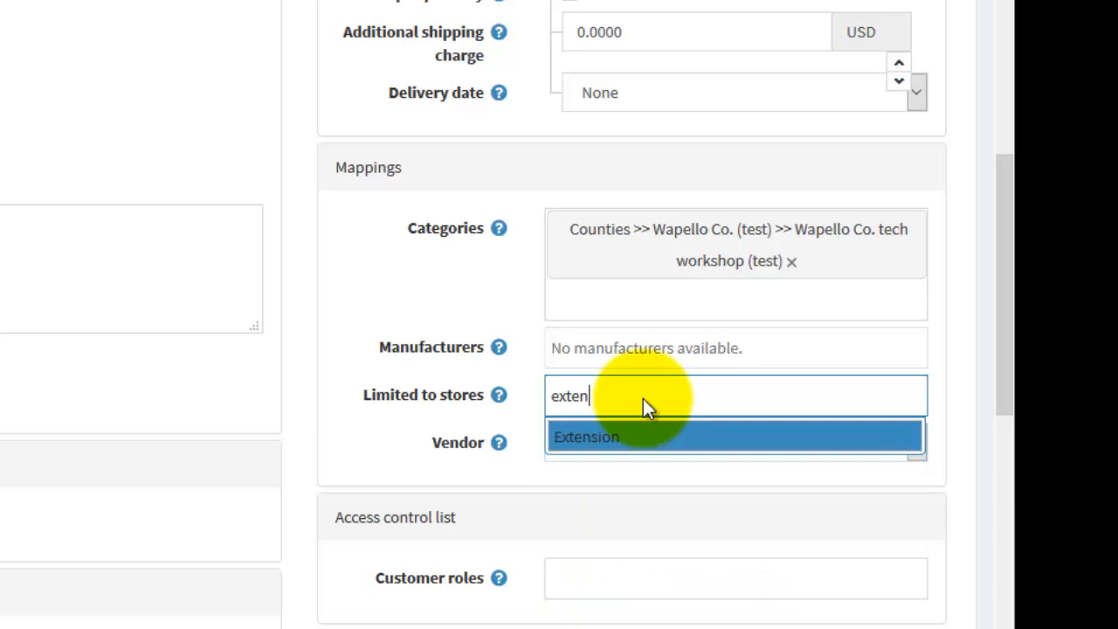
left_click(588, 445)
Look through the customer roles available in the product's access control list without choosing one
scroll(449, 424, "down", 2)
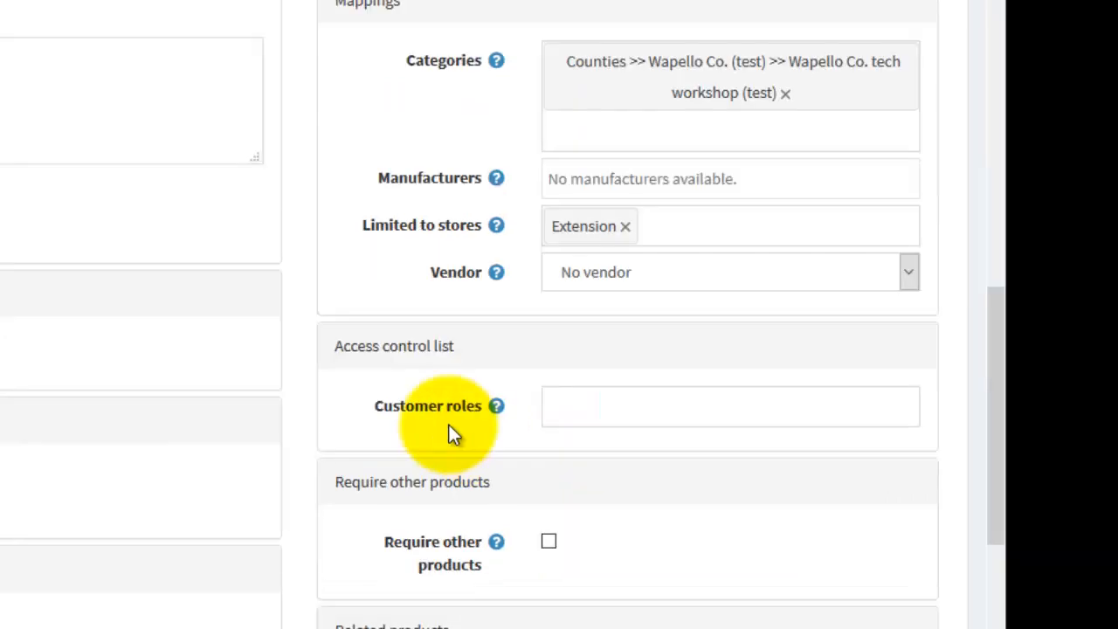
scroll(694, 445, "down", 2)
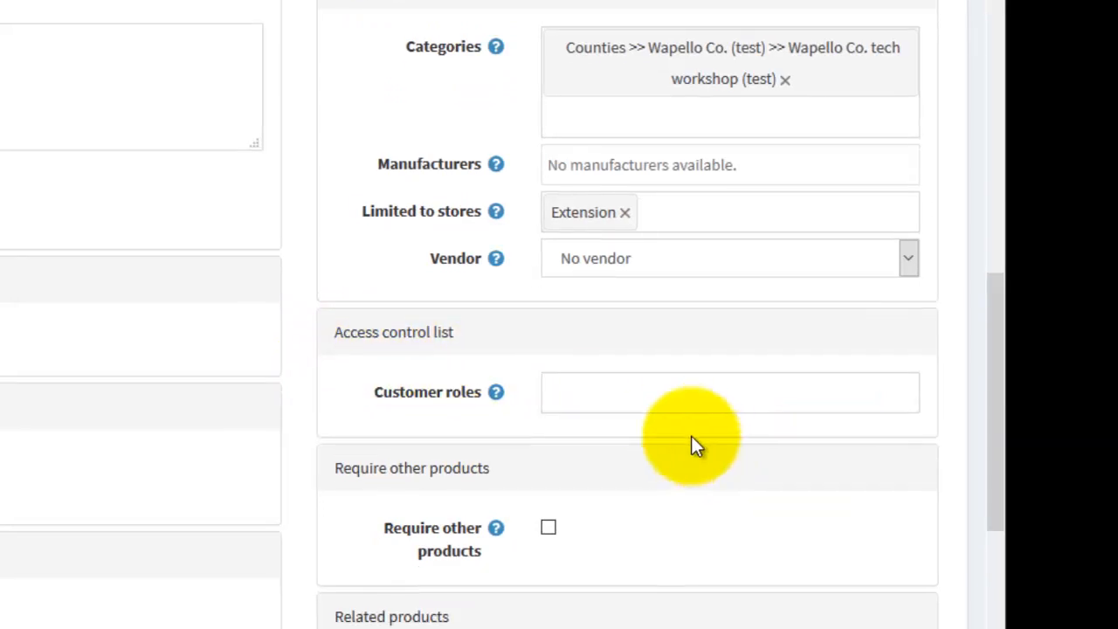
left_click(643, 297)
scroll(641, 309, "down", 1)
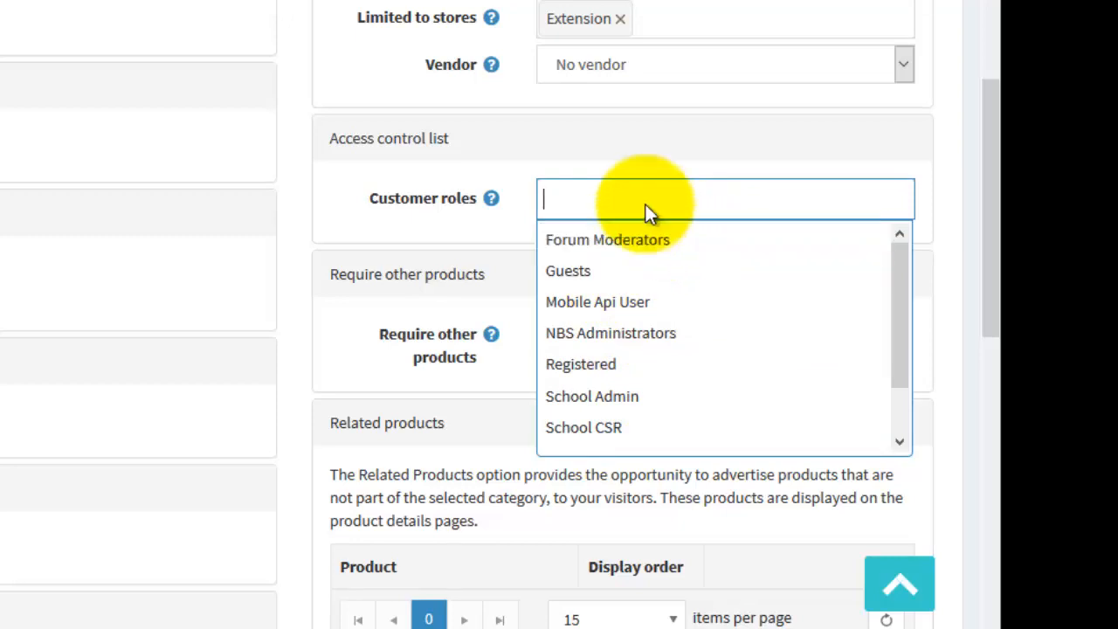
left_click(135, 262)
scroll(776, 388, "down", 1)
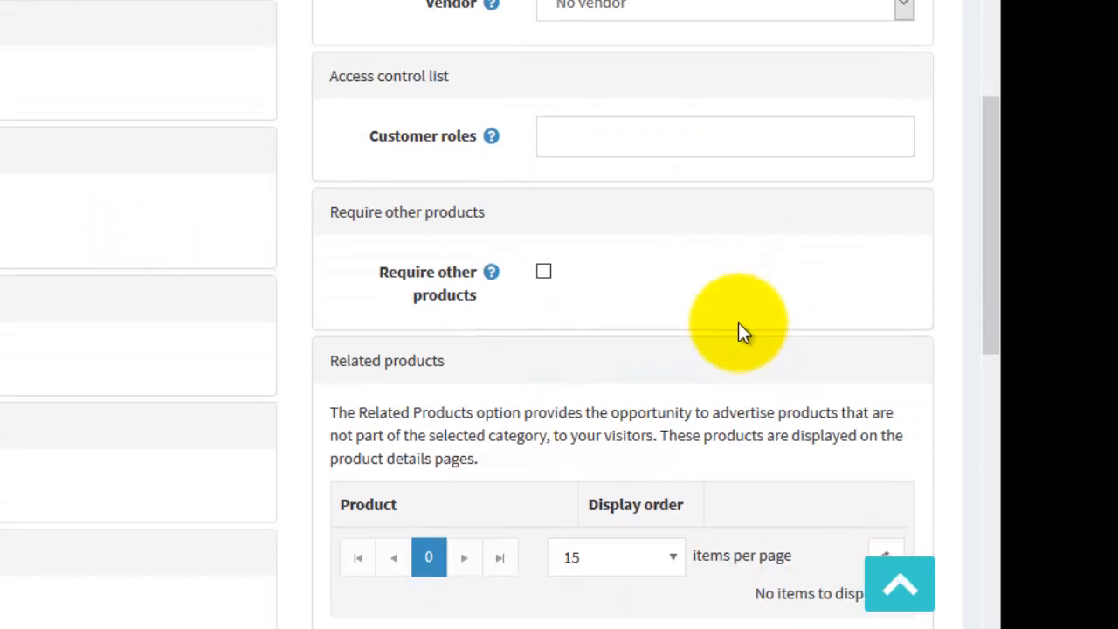
Try the Require other products option, look at its required product IDs field, and turn the option off again
left_click(544, 216)
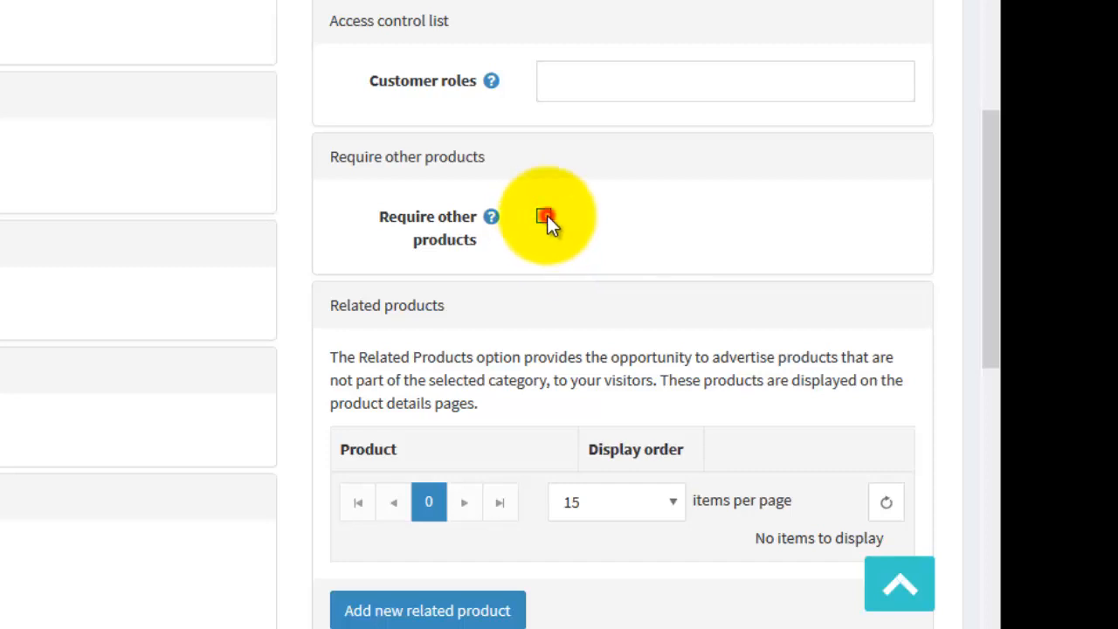
left_click(589, 260)
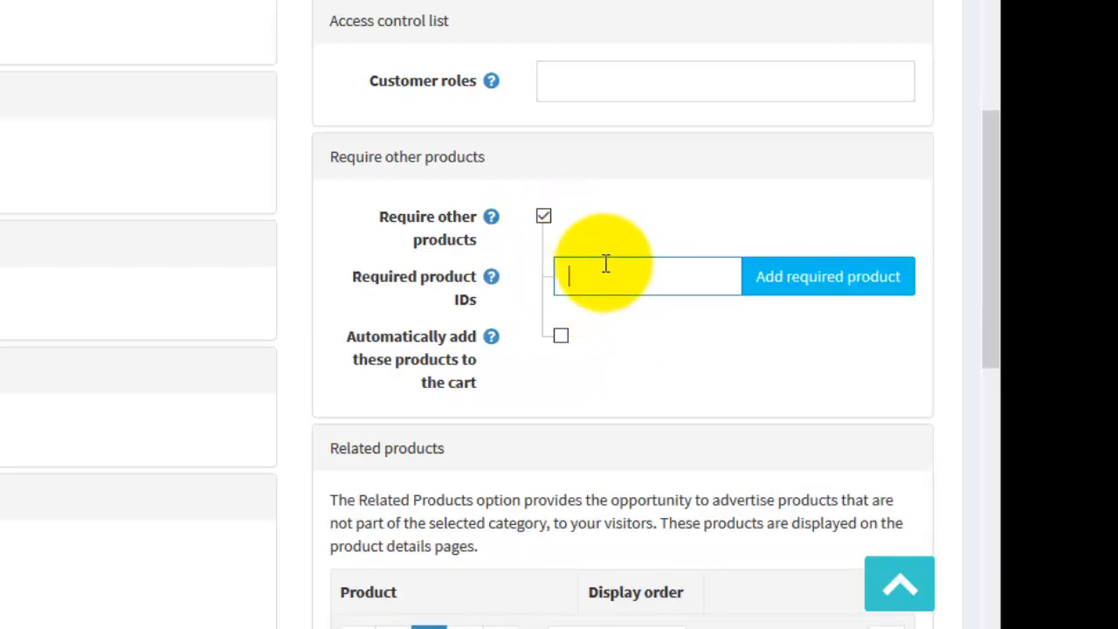
left_click(545, 217)
Review the related products and cross-sells sections and return to the beginning of the product details
scroll(569, 300, "down", 1)
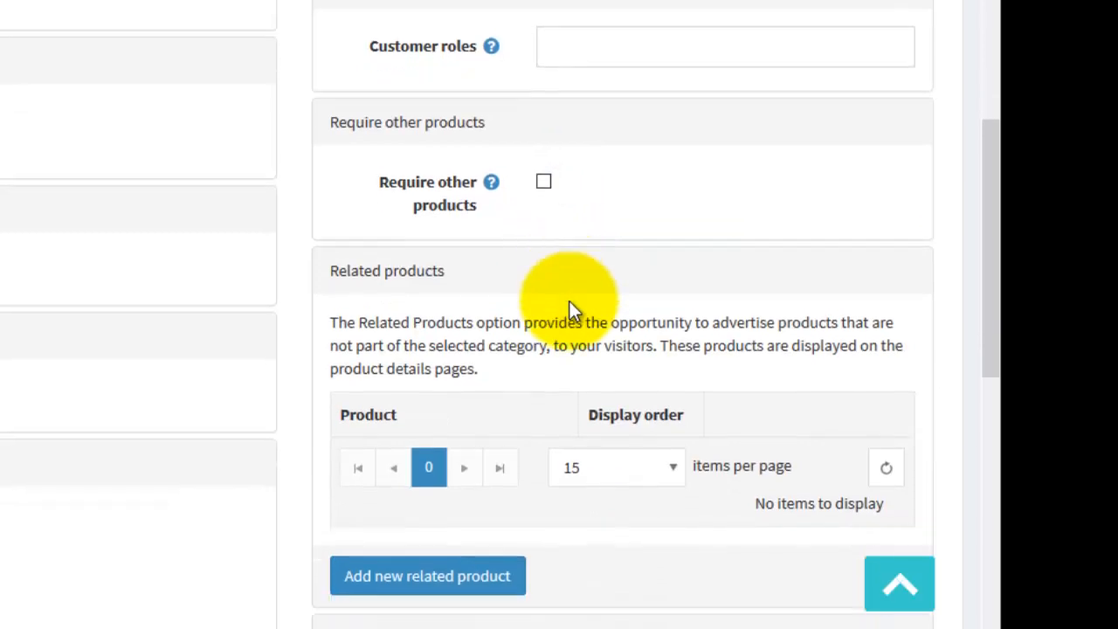
scroll(568, 301, "down", 3)
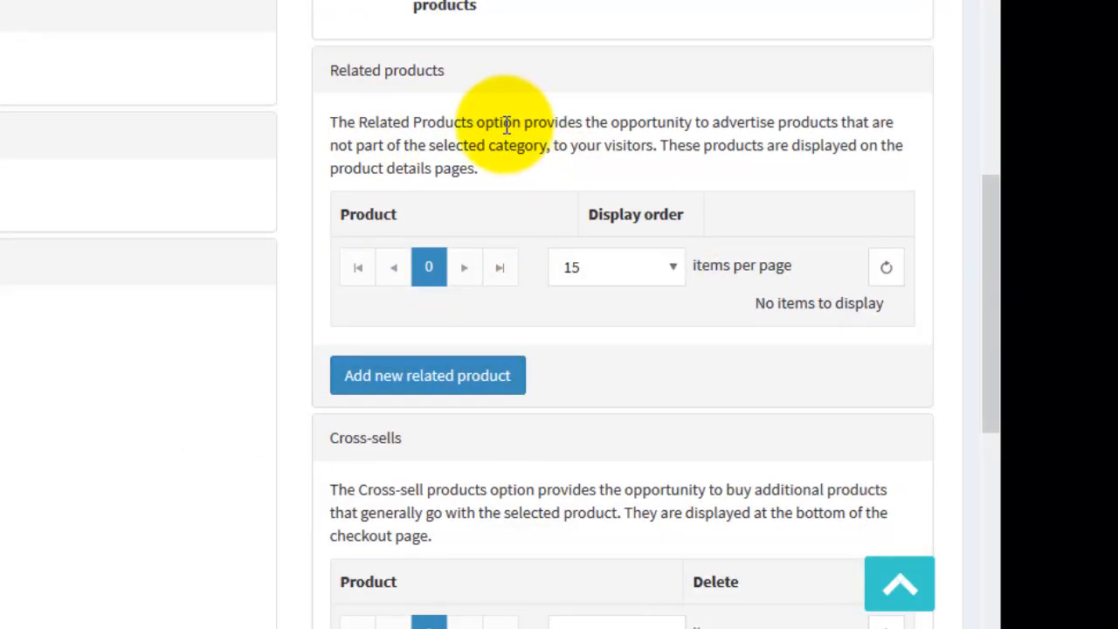
scroll(507, 131, "down", 5)
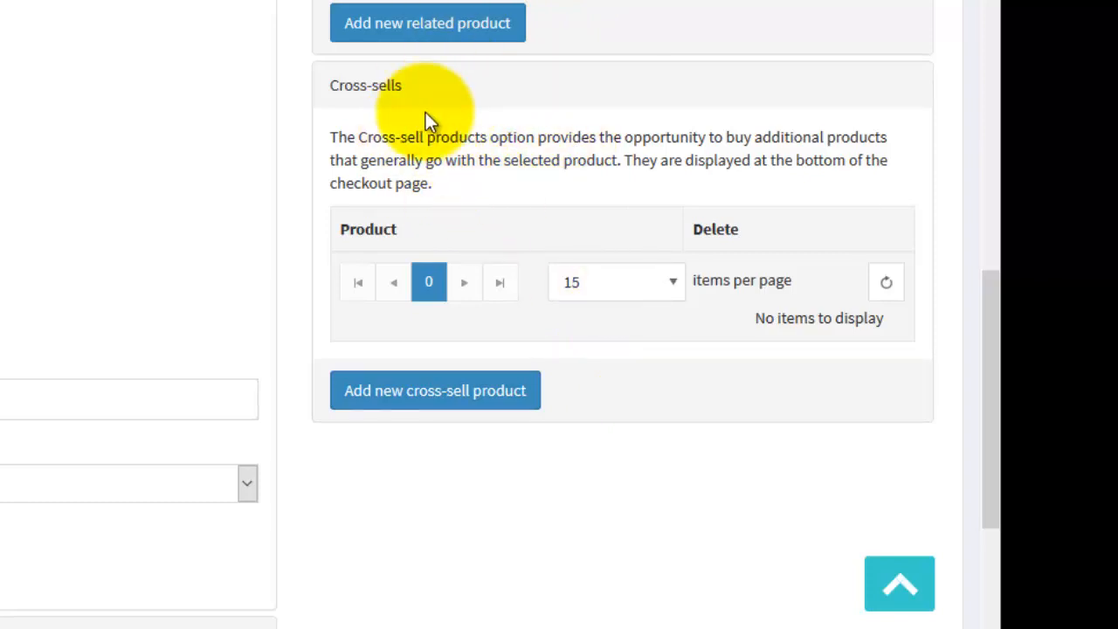
scroll(426, 112, "up", 15)
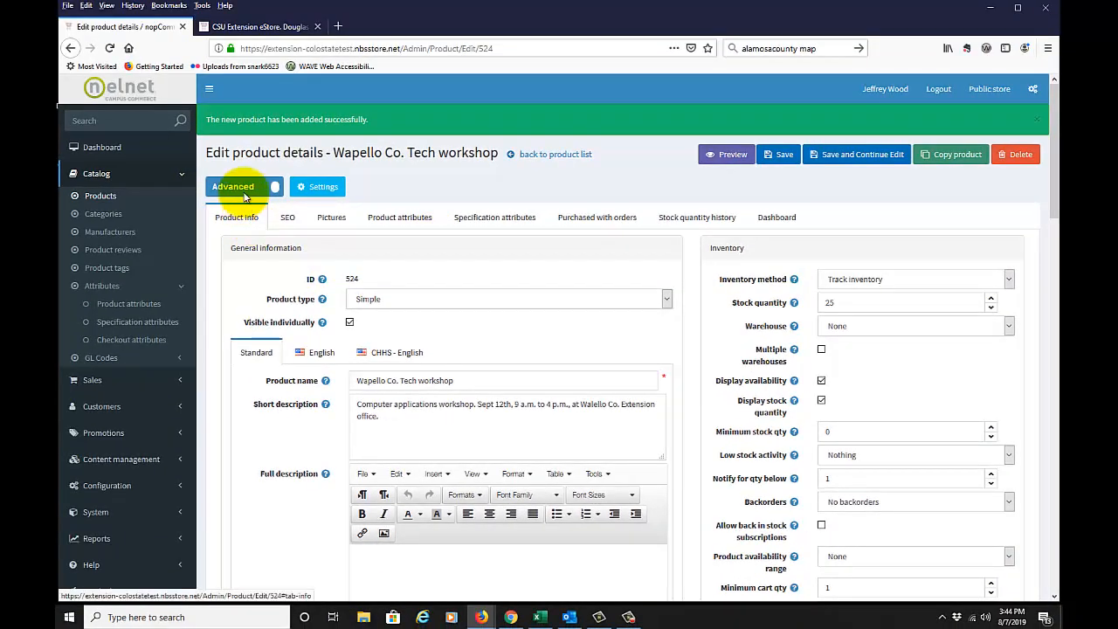
Review the product's SEO settings, including its meta keywords, meta description, meta title and search engine friendly page name
left_click(287, 217)
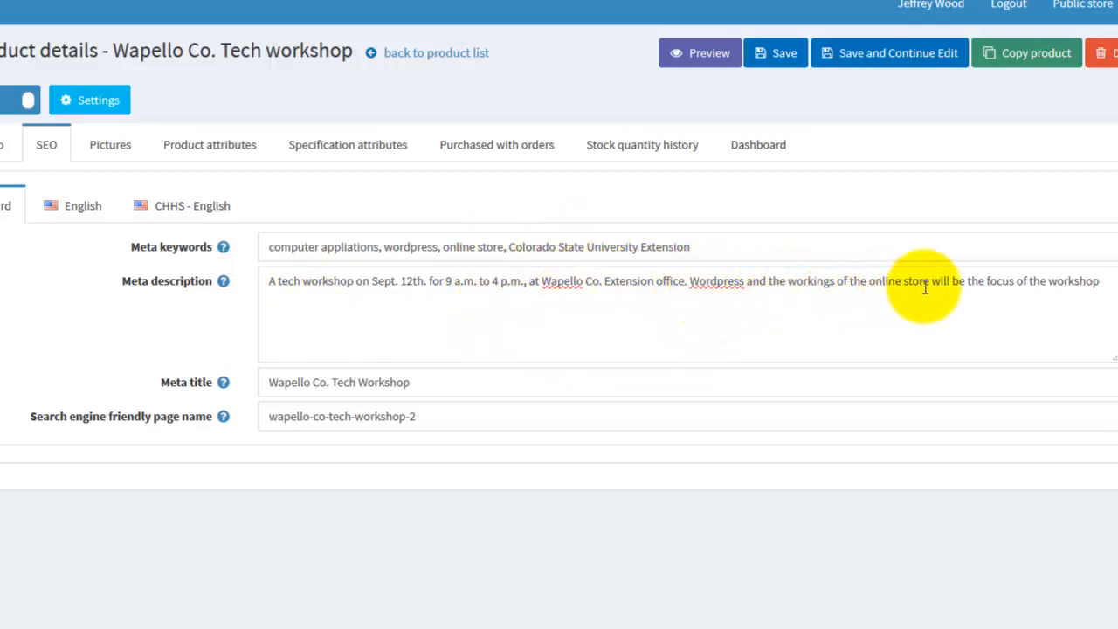
left_click(501, 384)
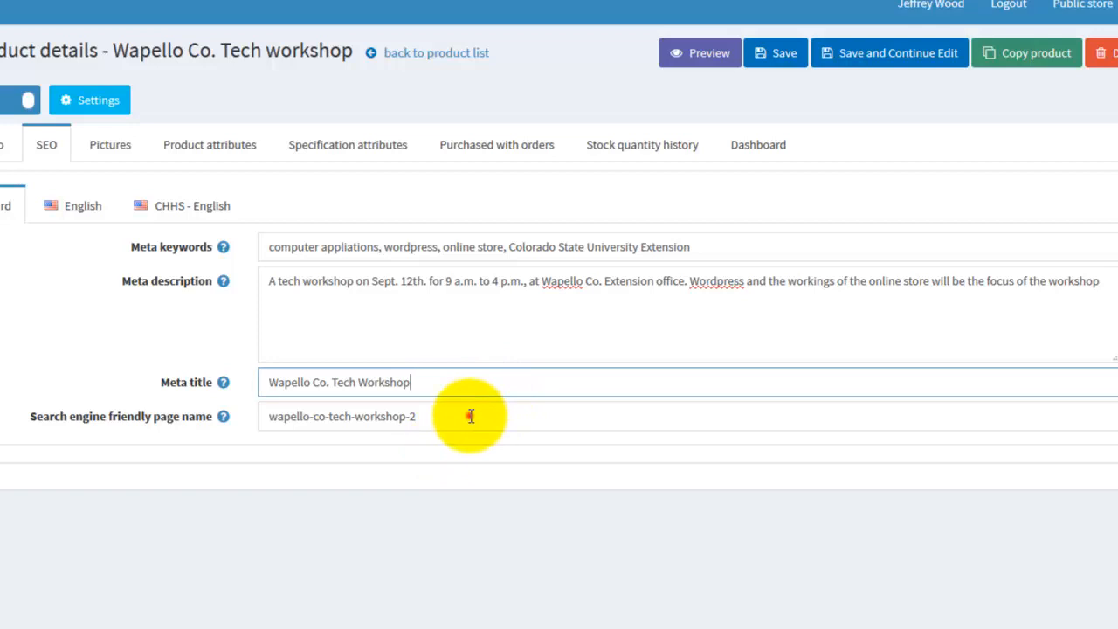
left_click(470, 416)
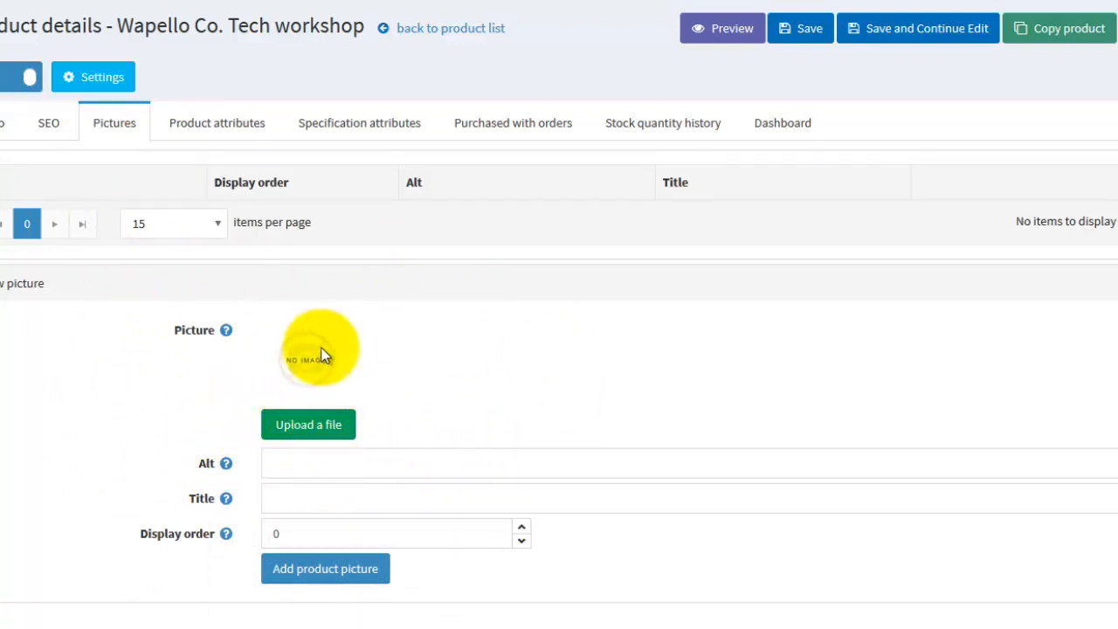
Look through the alt, title and display order fields for a new product picture without adding one
left_click(305, 462)
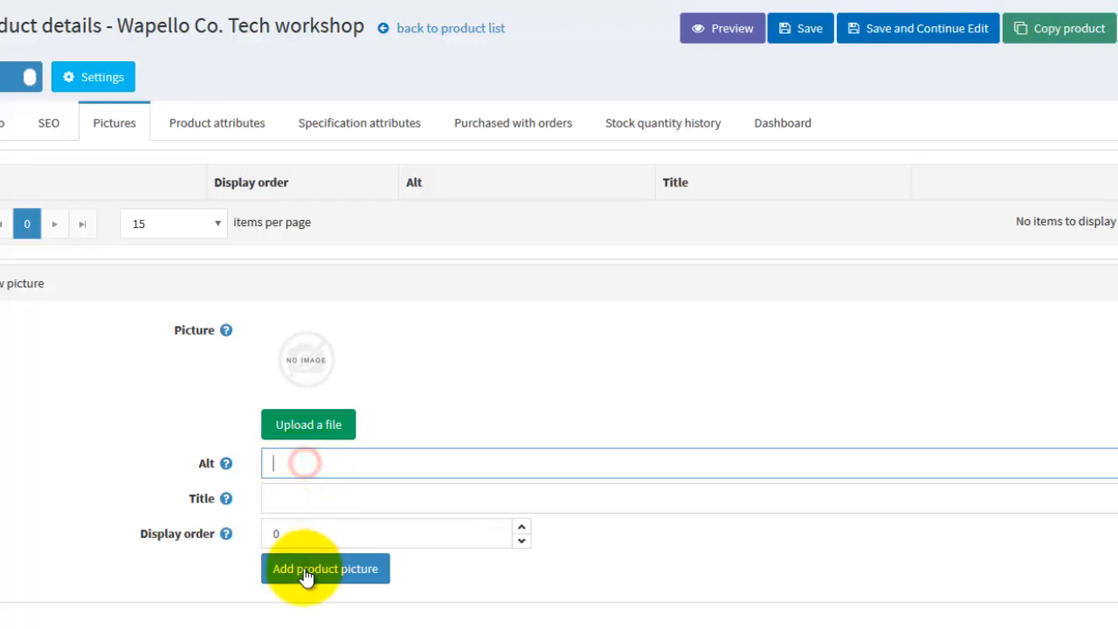
left_click(290, 499)
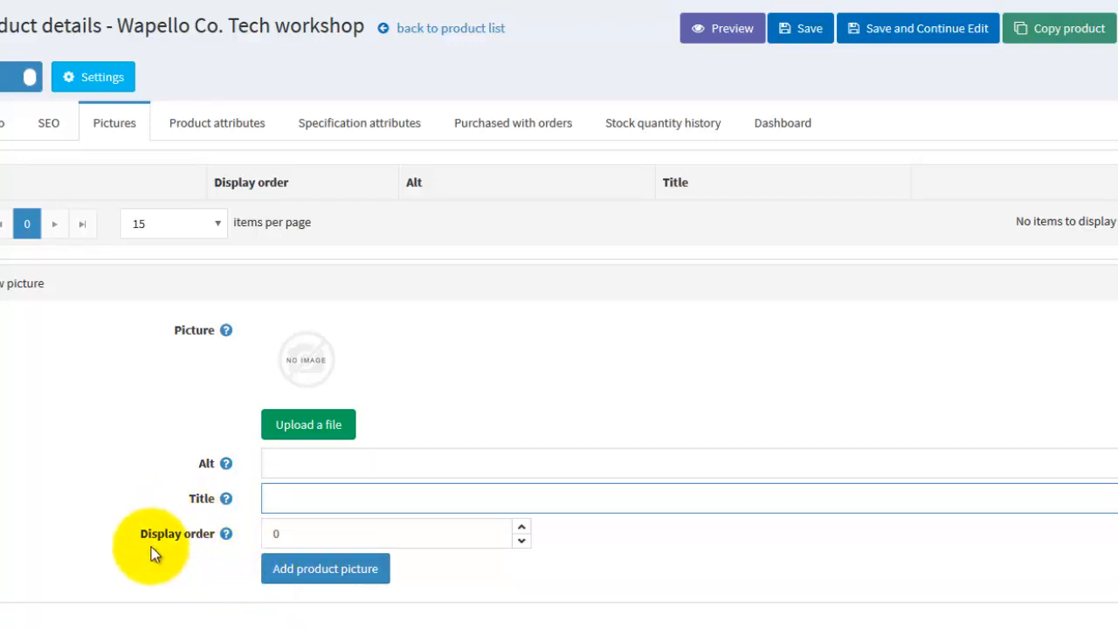
left_click(351, 540)
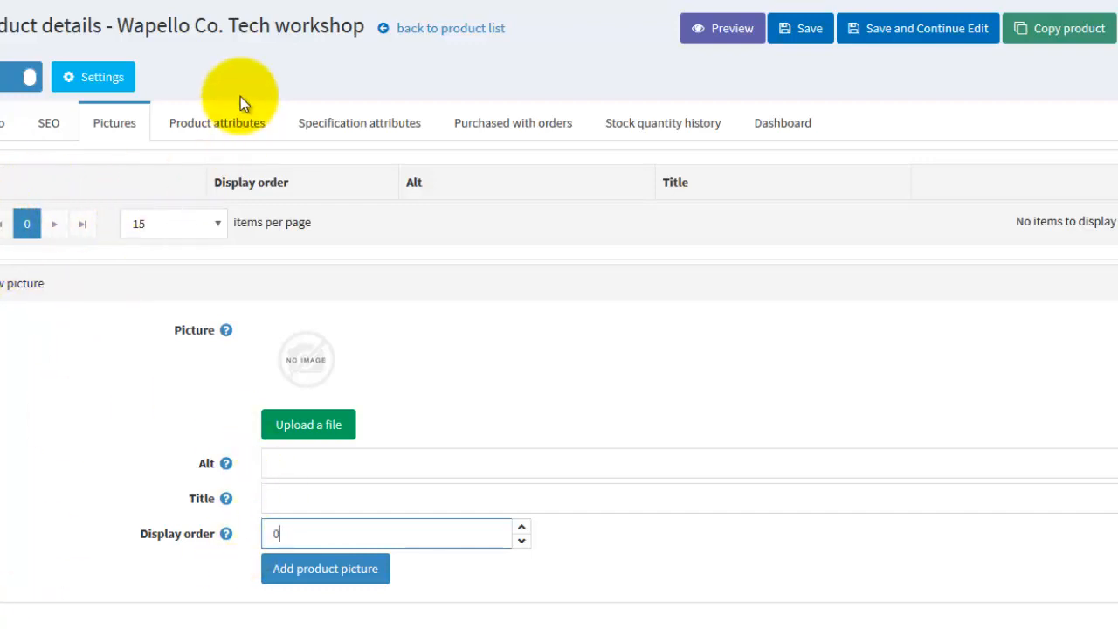
Review the product attributes and specification attributes sections, and reveal the catalog's attribute types
left_click(203, 125)
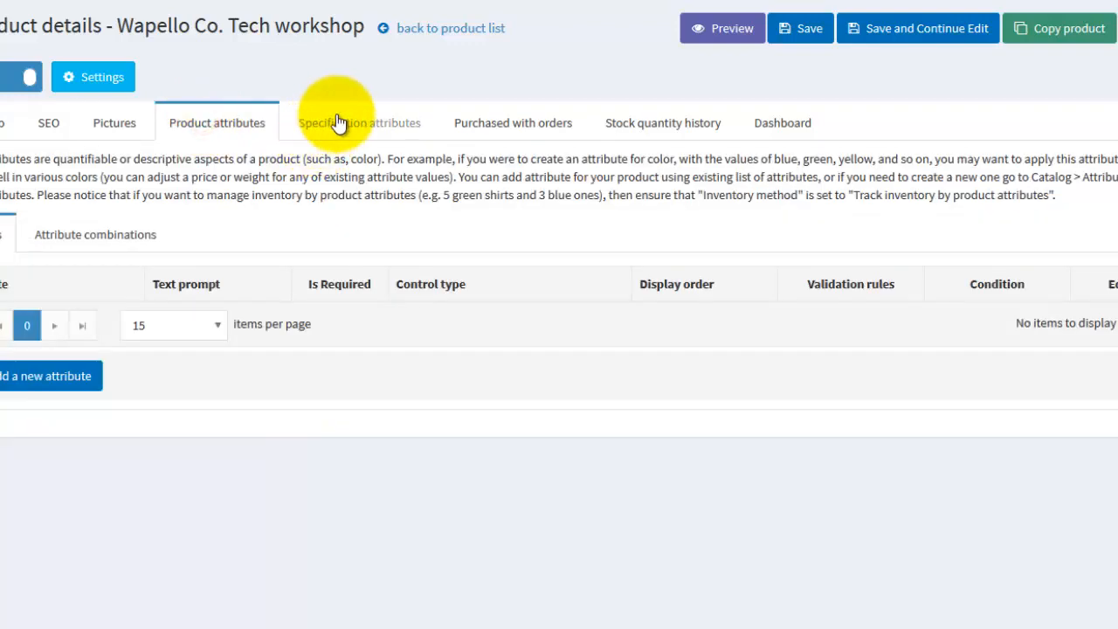
left_click(339, 127)
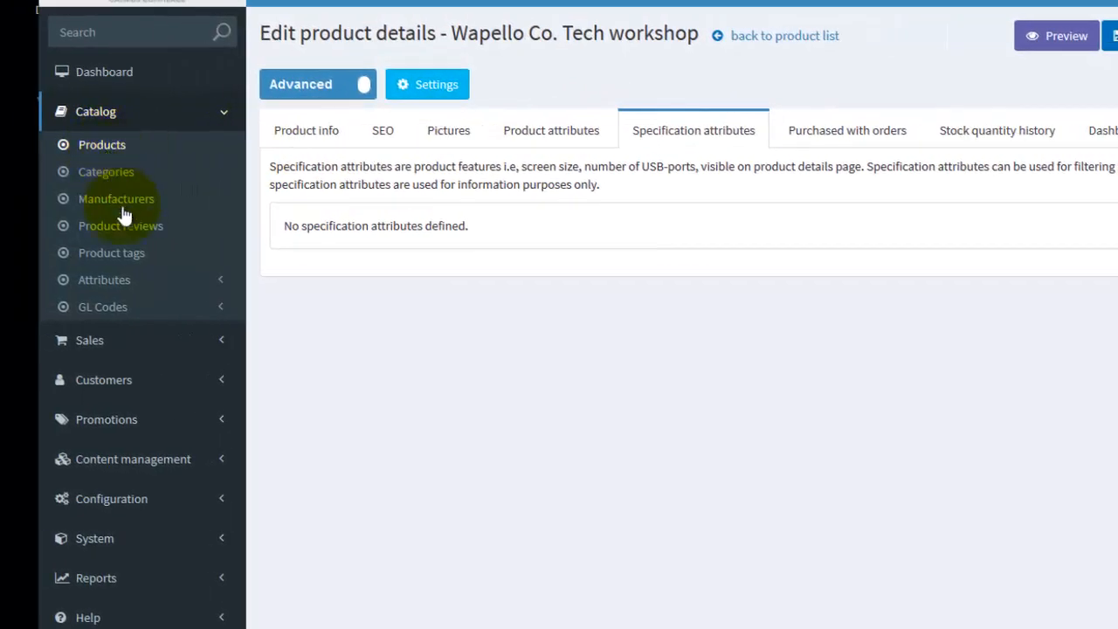
left_click(140, 281)
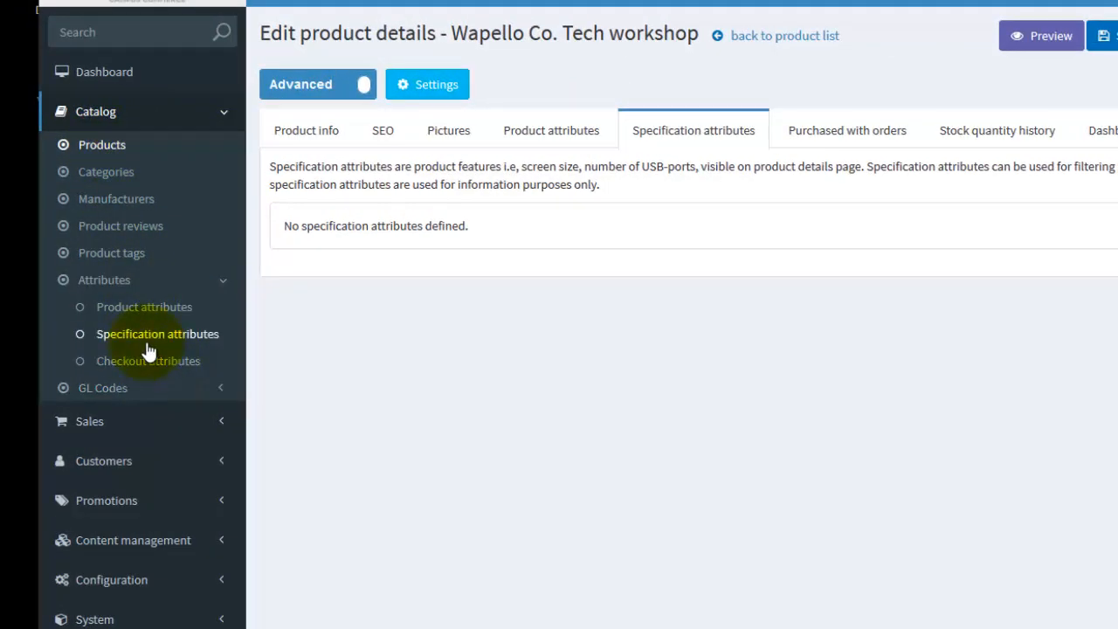